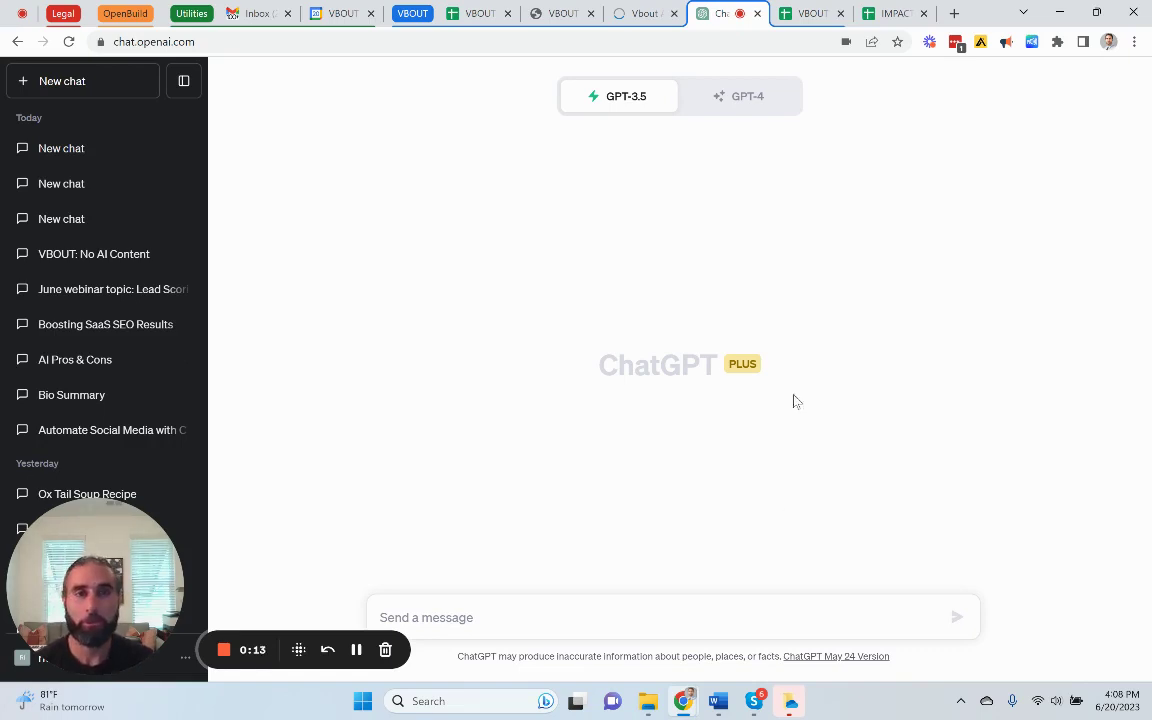
Select GPT-4 with Plugins and confirm VBOUT is among the enabled plugins
left_click(736, 100)
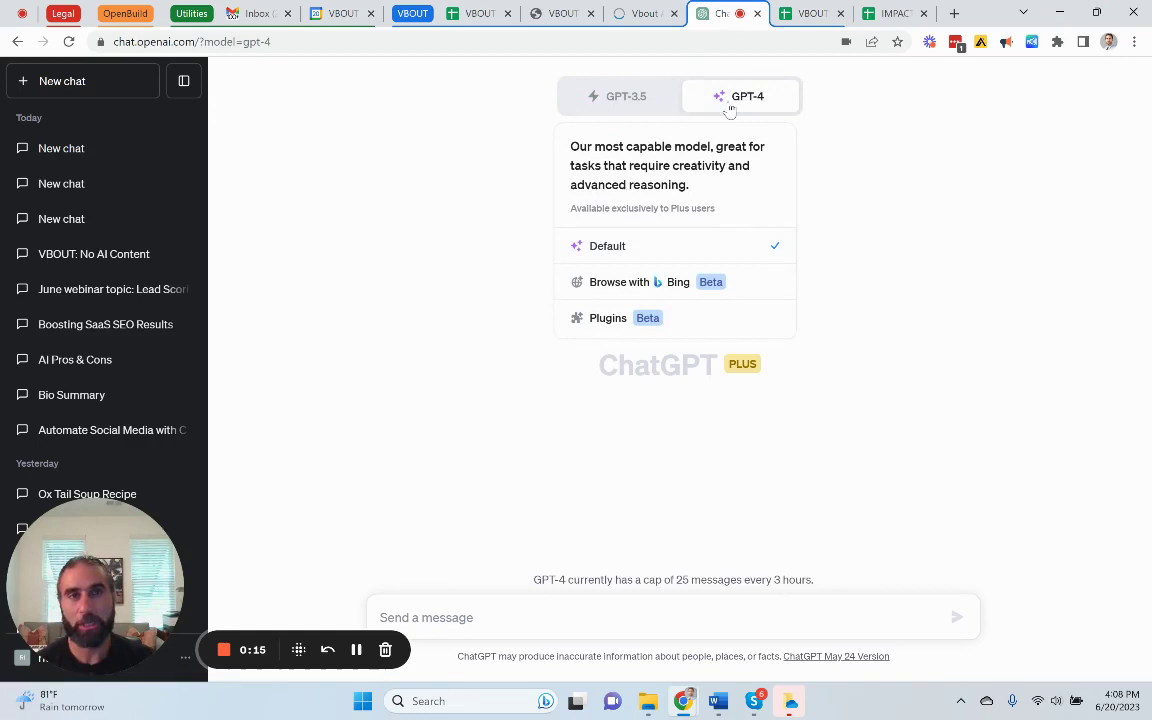
left_click(630, 320)
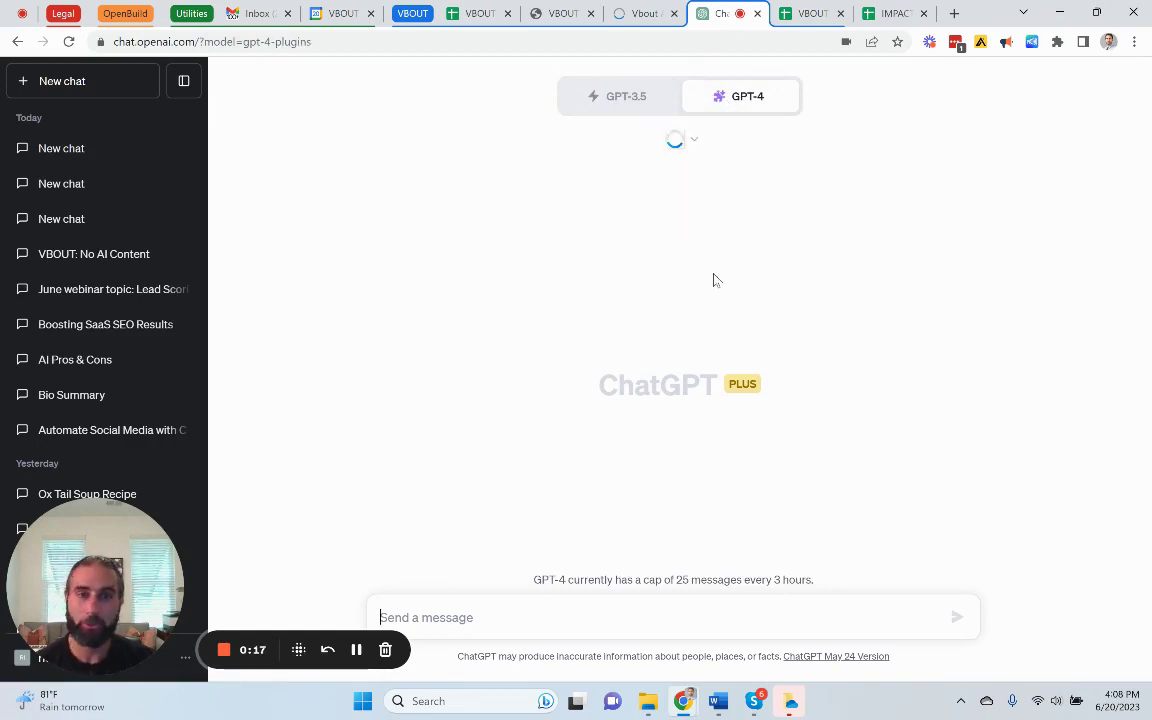
left_click(687, 158)
scroll(650, 270, "down", 2)
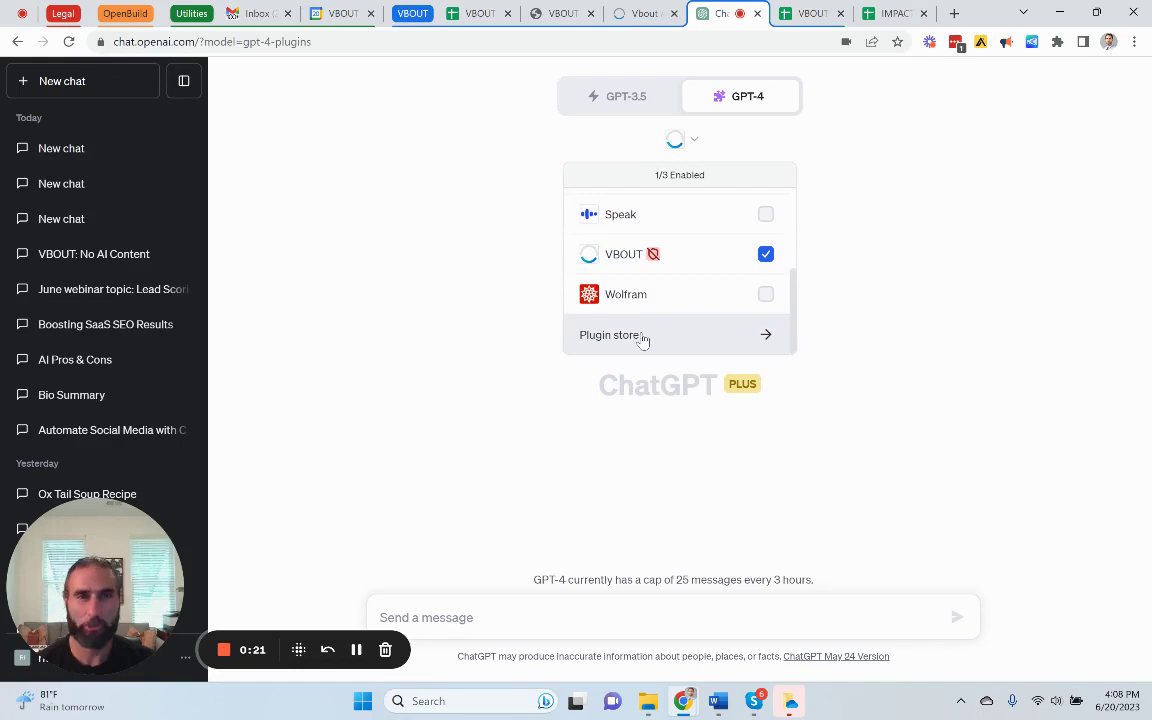
Send 'help' to list the VBOUT plugin's available commands
left_click(451, 438)
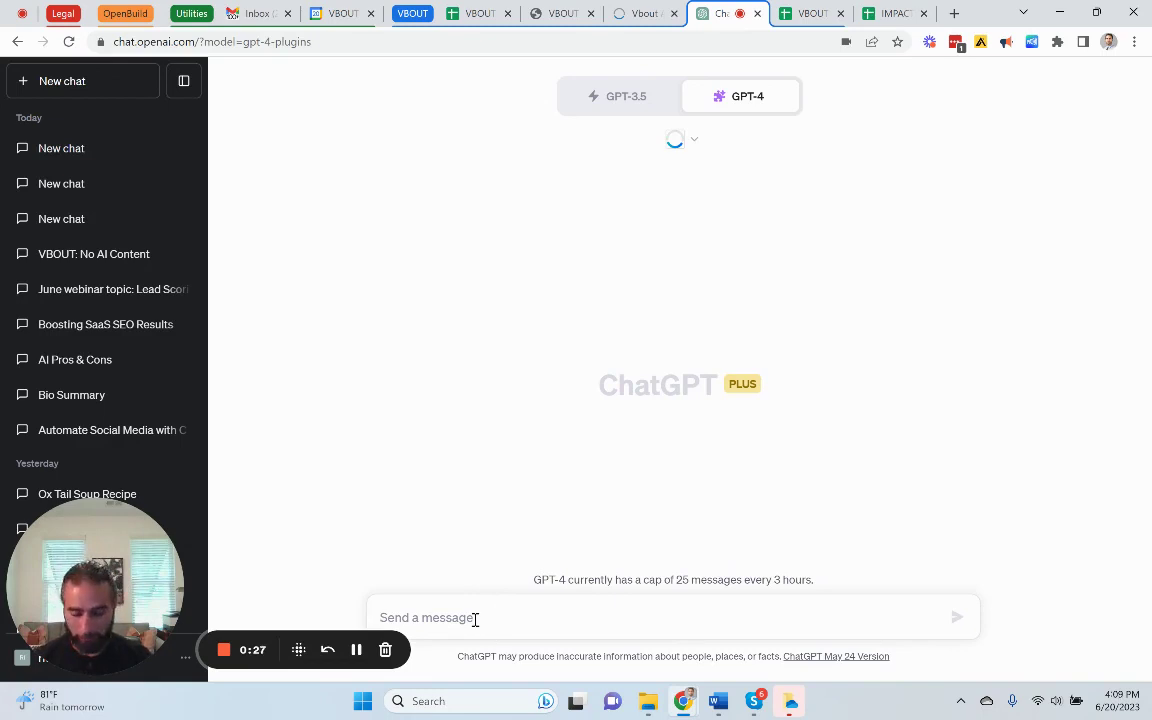
type("h")
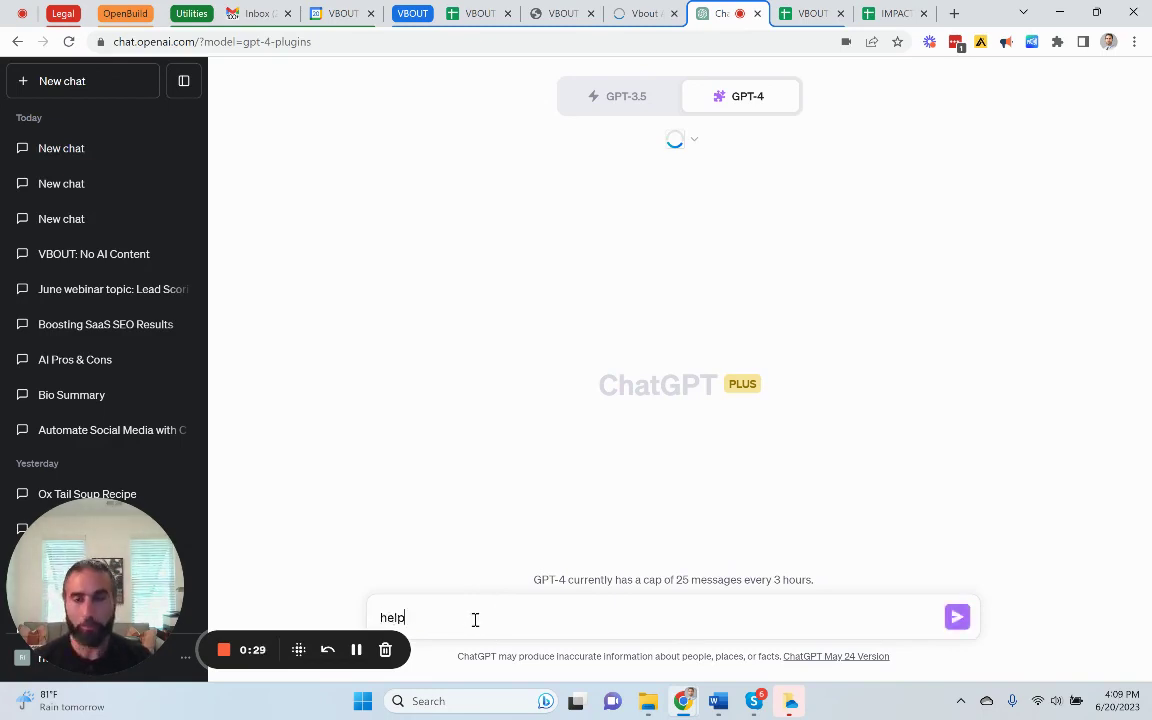
type("elp")
key("Return")
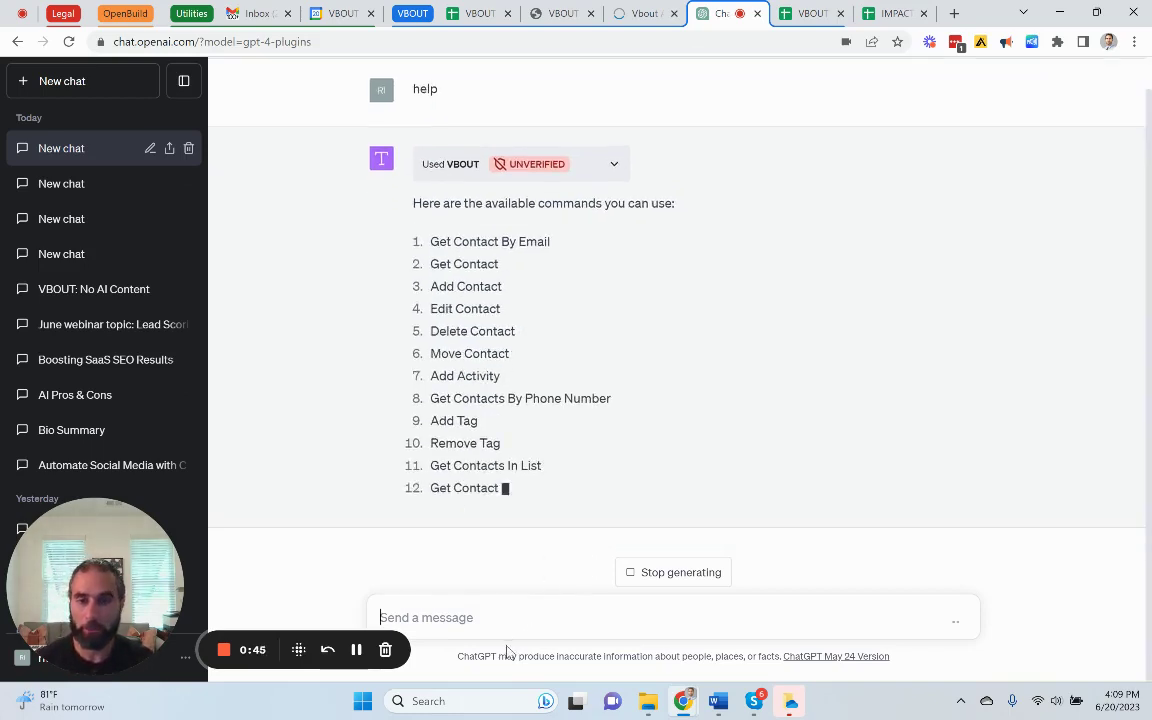
Draft the prompt 'create a 200 word document on the history of blockchain'
type("pr")
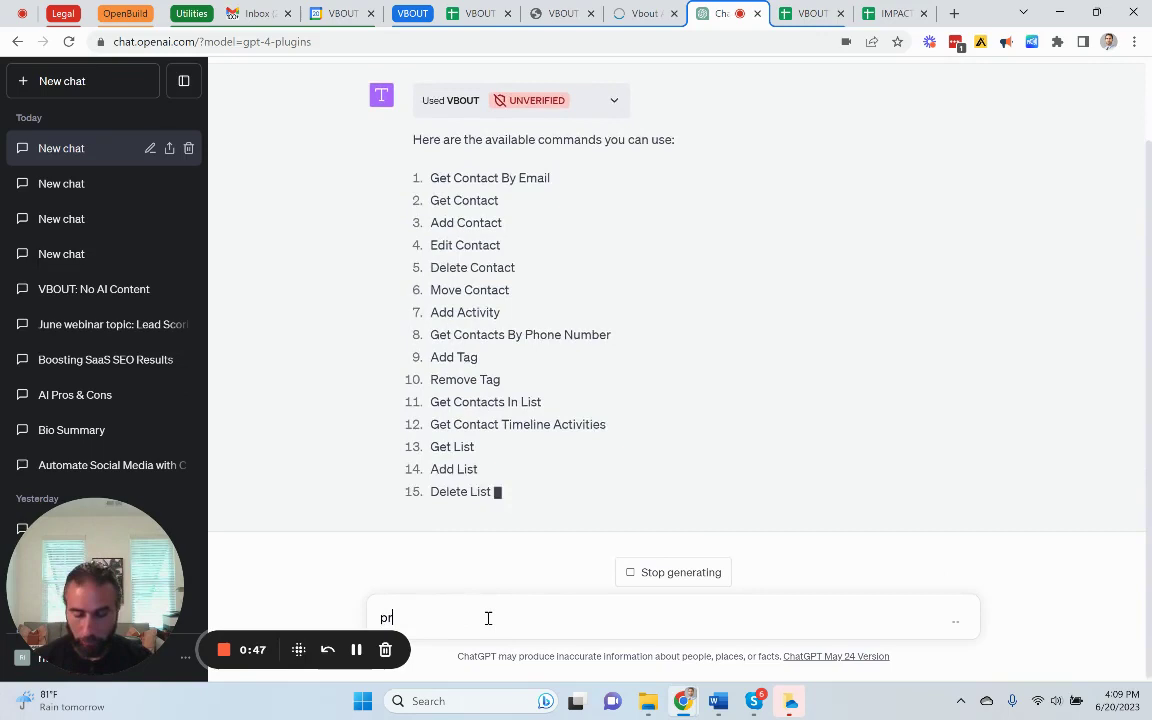
key("BackSpace")
key("BackSpace")
type("create a")
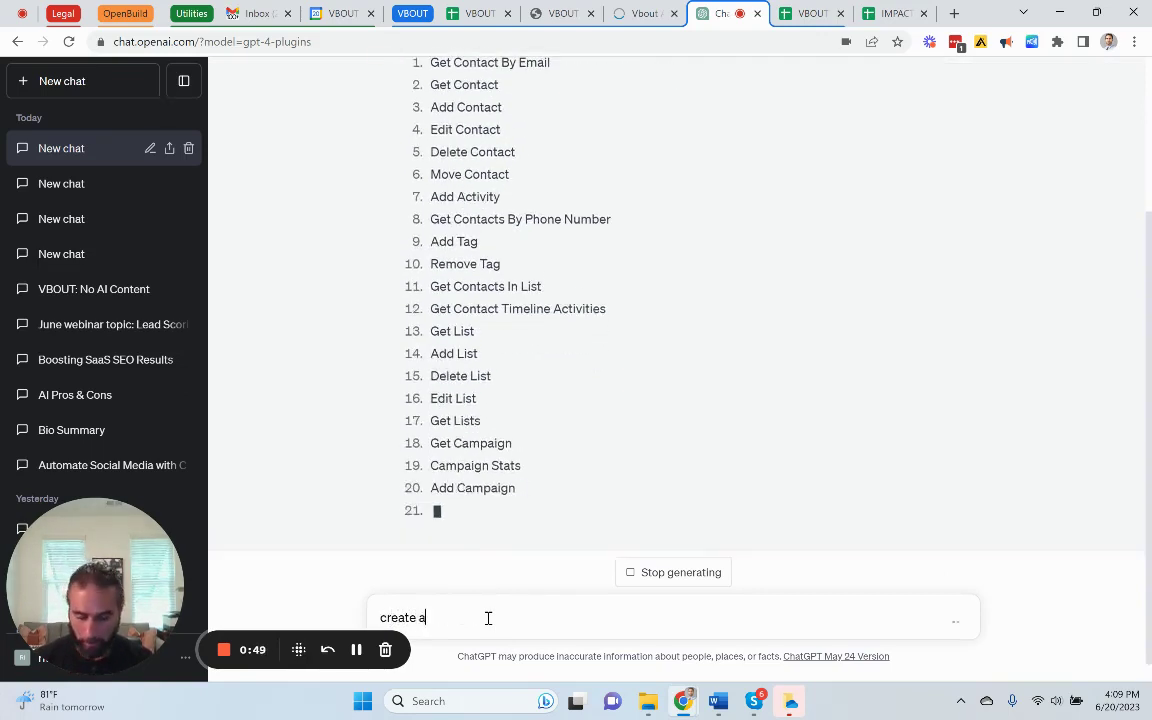
type(" 200 word docu")
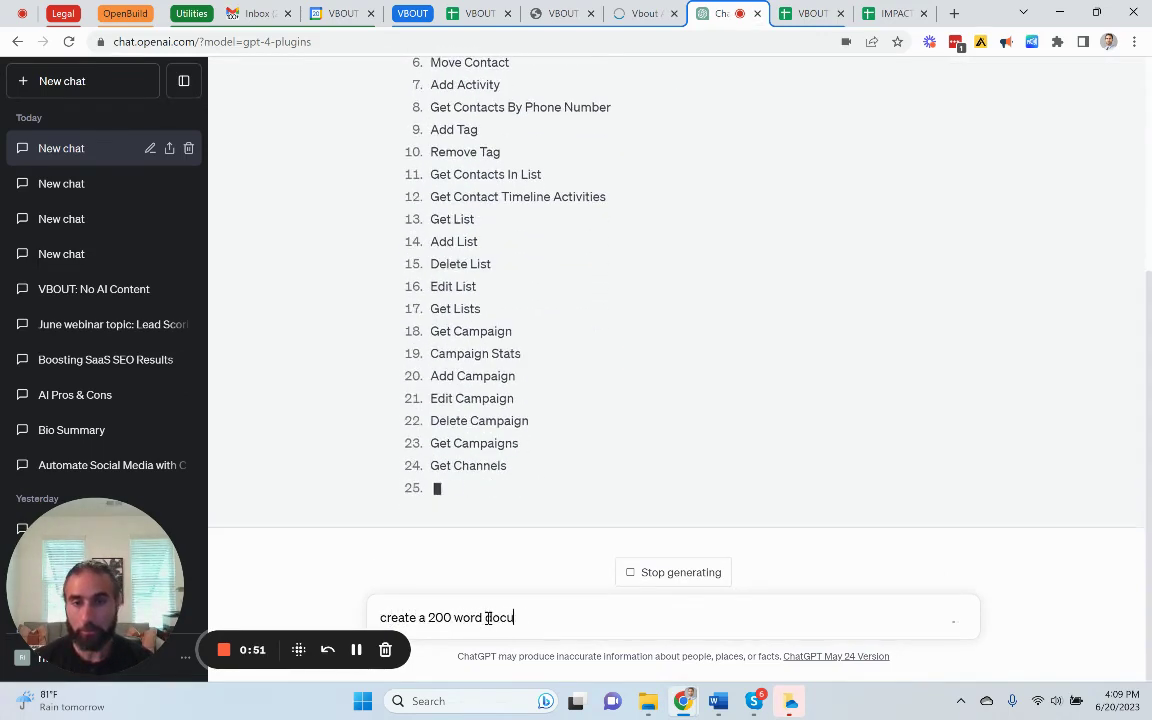
type("ment on the ")
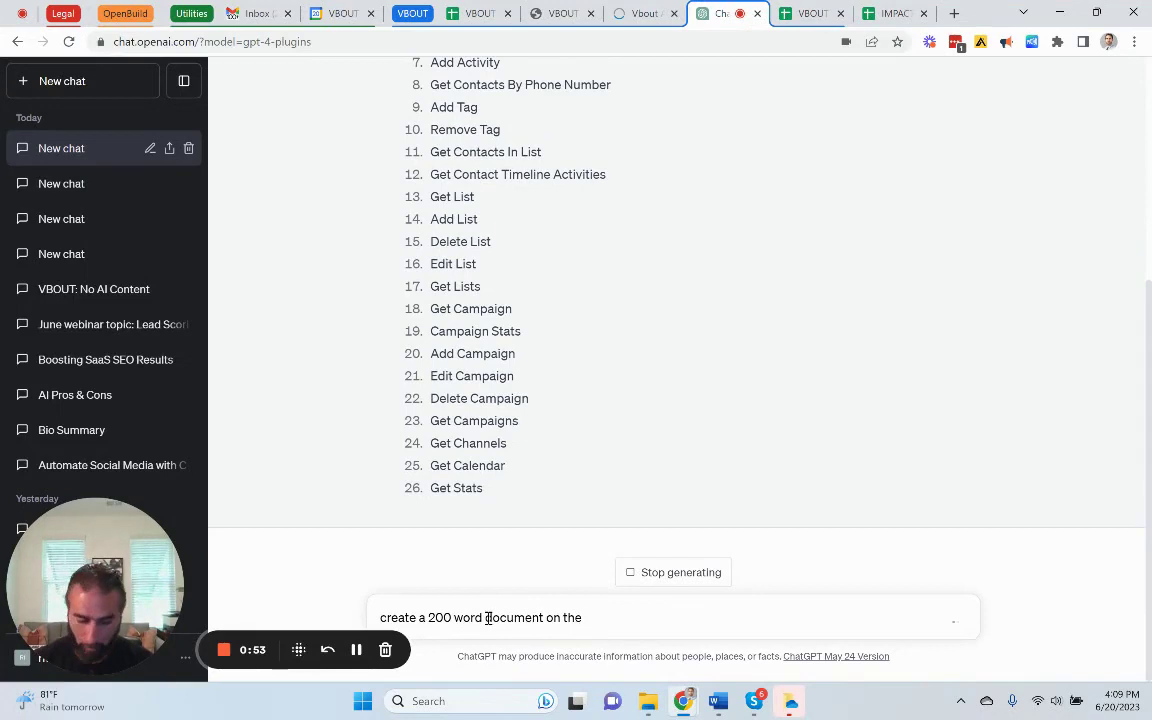
type("history of")
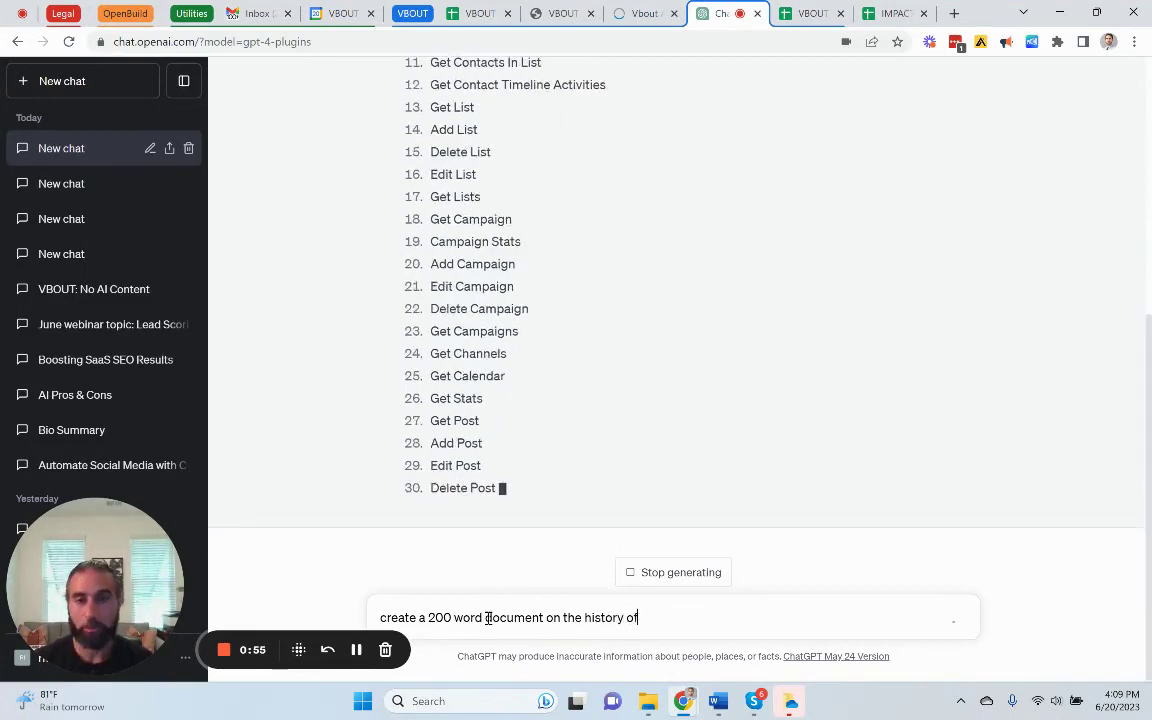
type(" block")
key("BackSpace")
key("BackSpace")
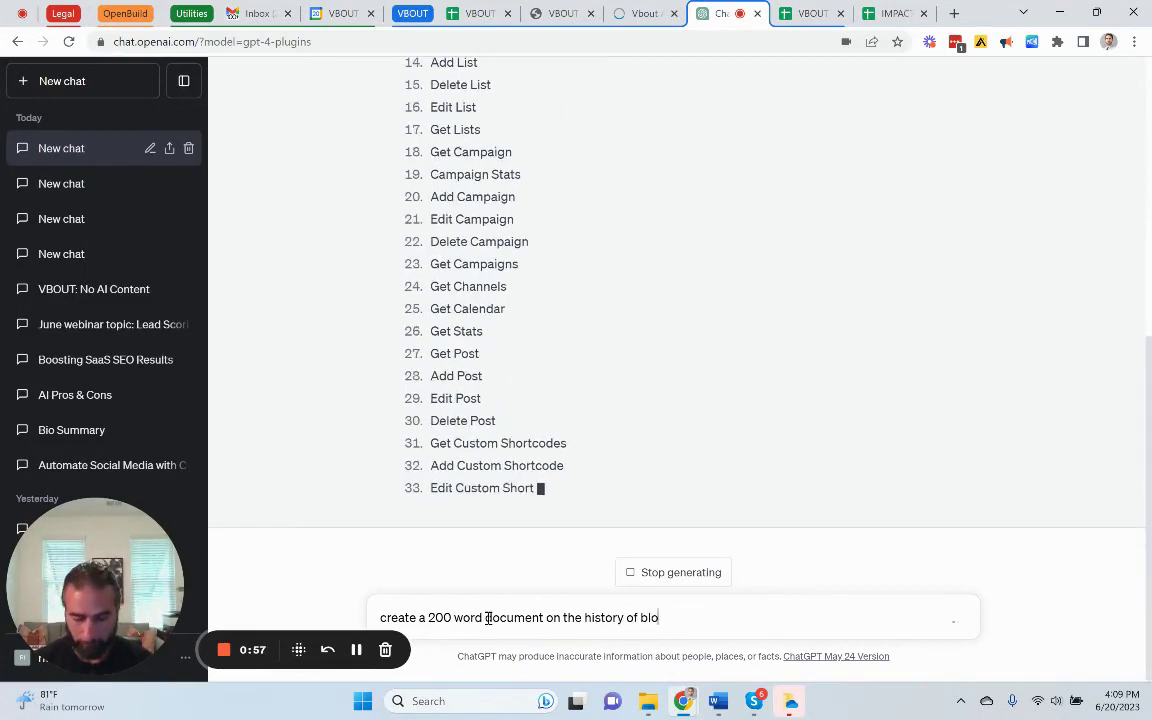
type("ckchain")
key("shift+Return")
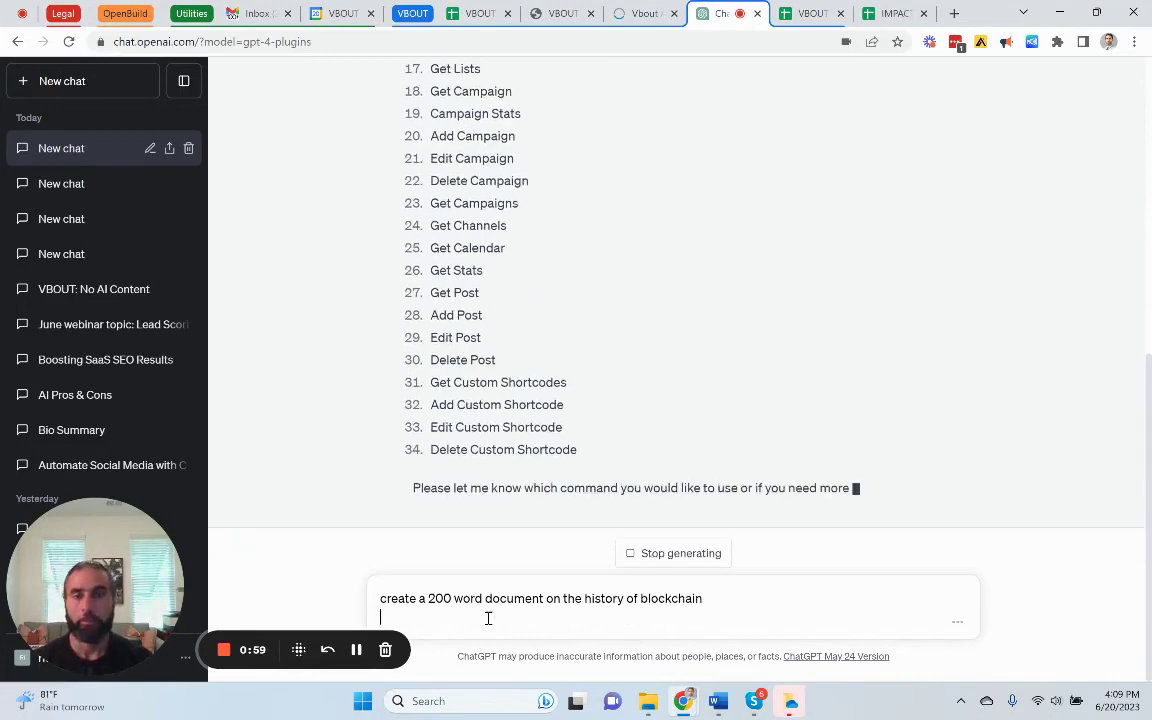
key("BackSpace")
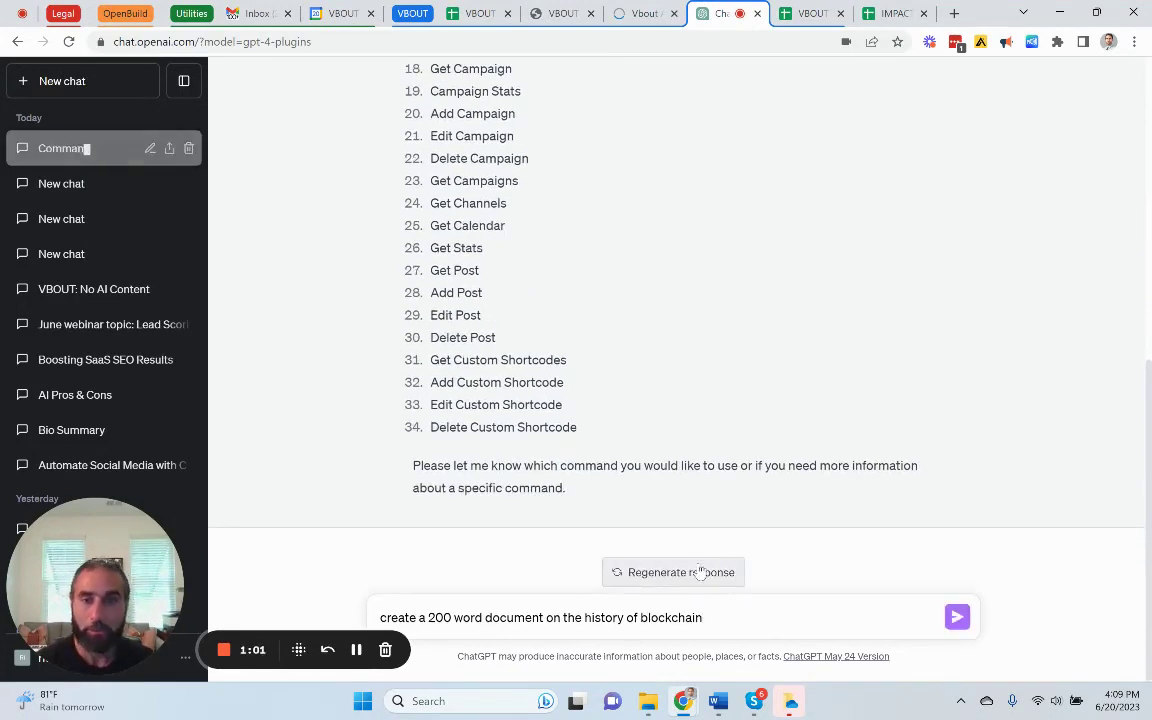
Send the 200-word blockchain history request and let ChatGPT write 'The History of Blockchain'
left_click(957, 617)
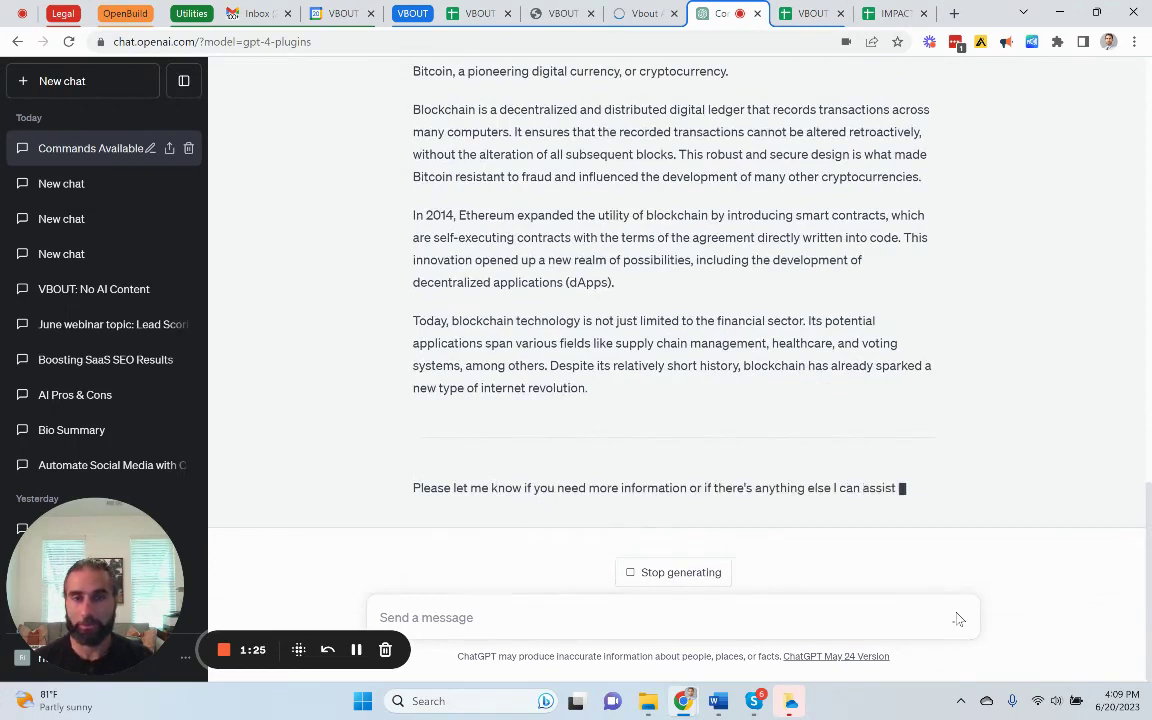
Ask VBOUT to create a draft email campaign from this content with a relevant subject line
left_click(728, 624)
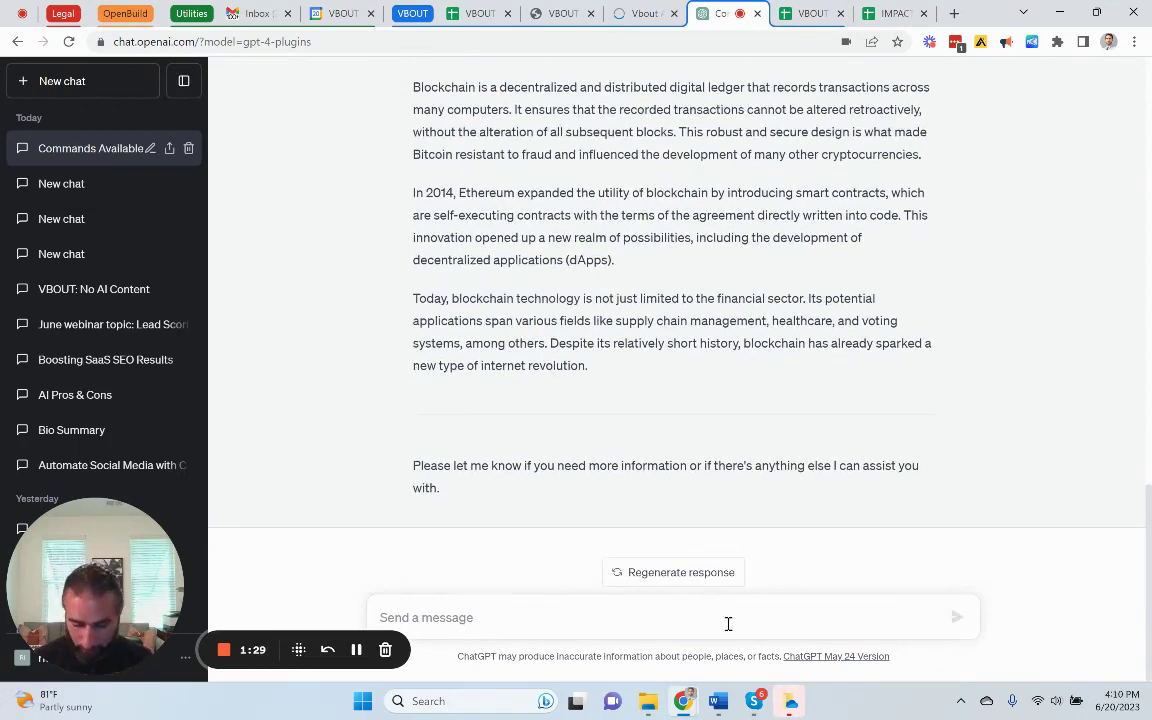
type("Create an email campaign in VBOUT")
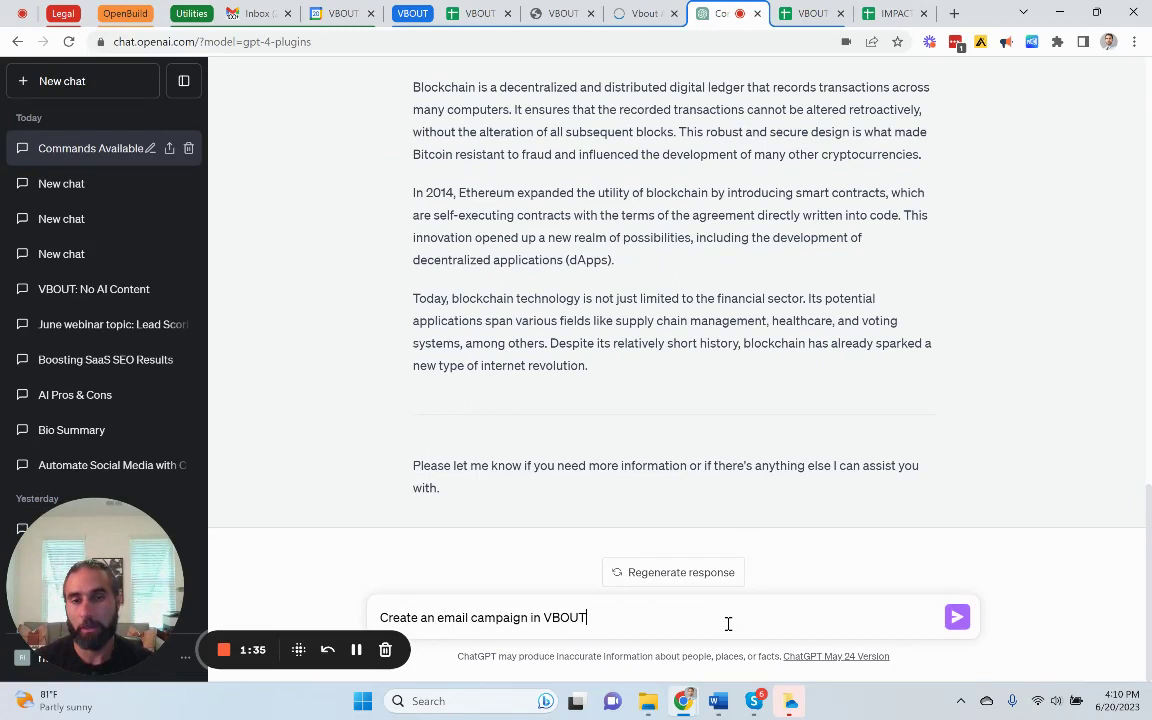
key("BackSpace")
key("BackSpace")
key("BackSpace")
key("BackSpace")
key("BackSpace")
key("BackSpace")
key("BackSpace")
key("BackSpace")
type("wi")
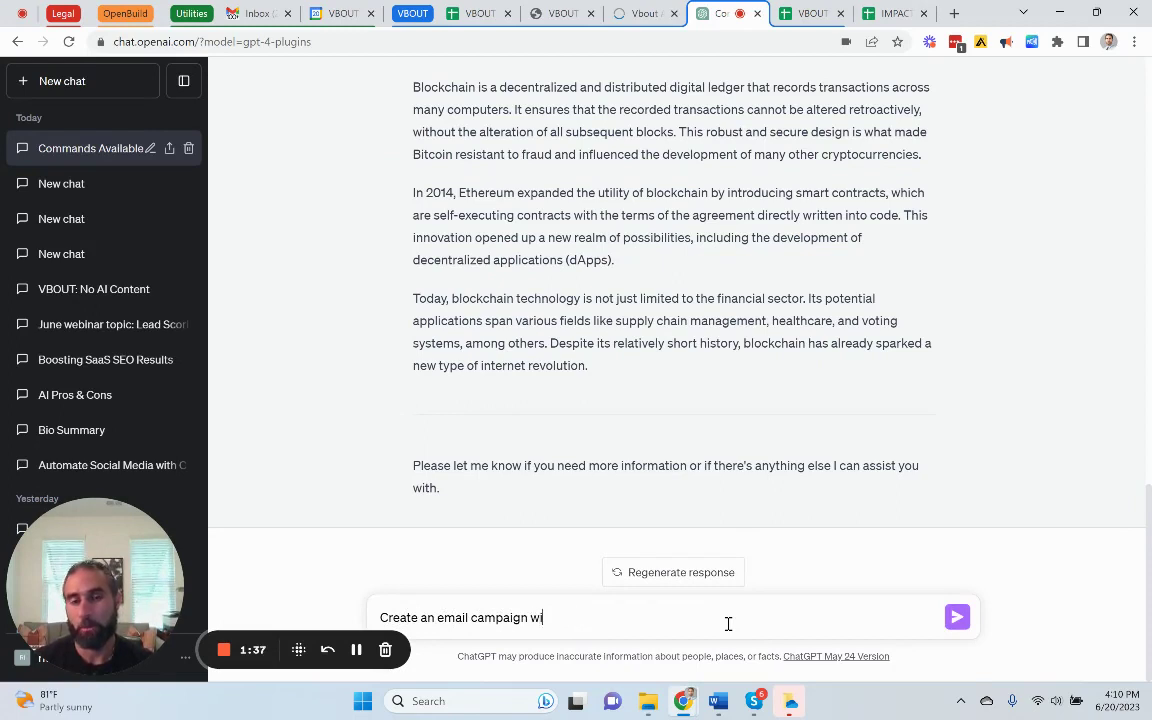
type("th this content")
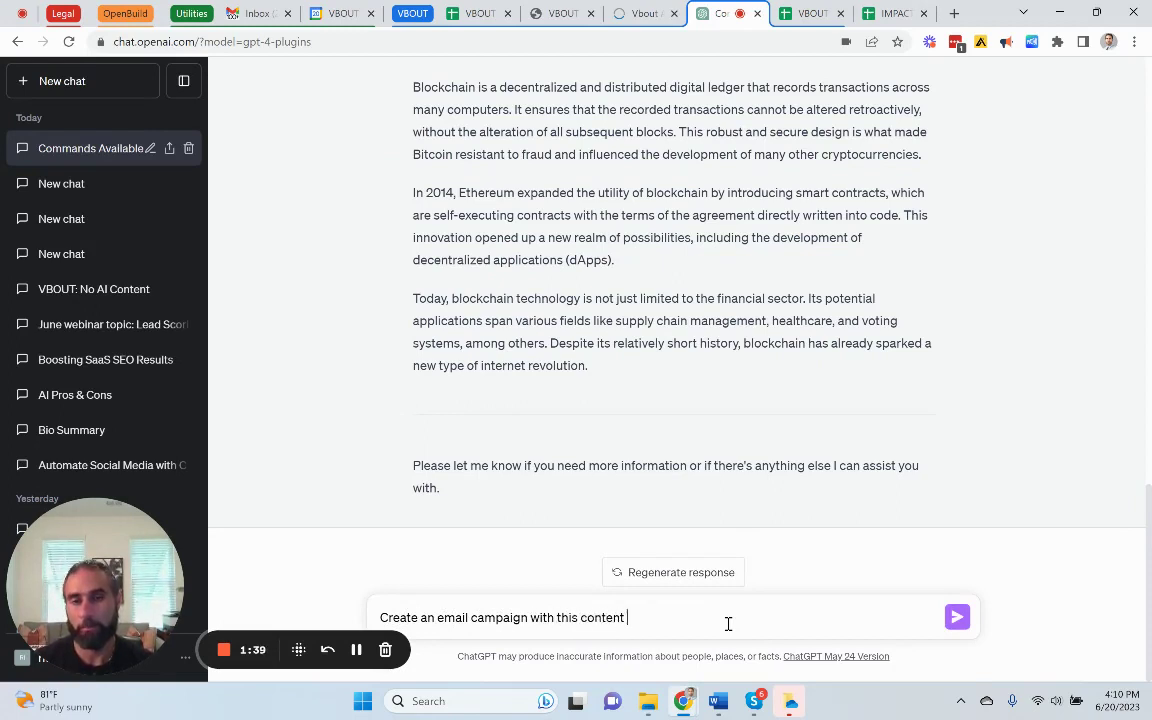
type(" and relevant s")
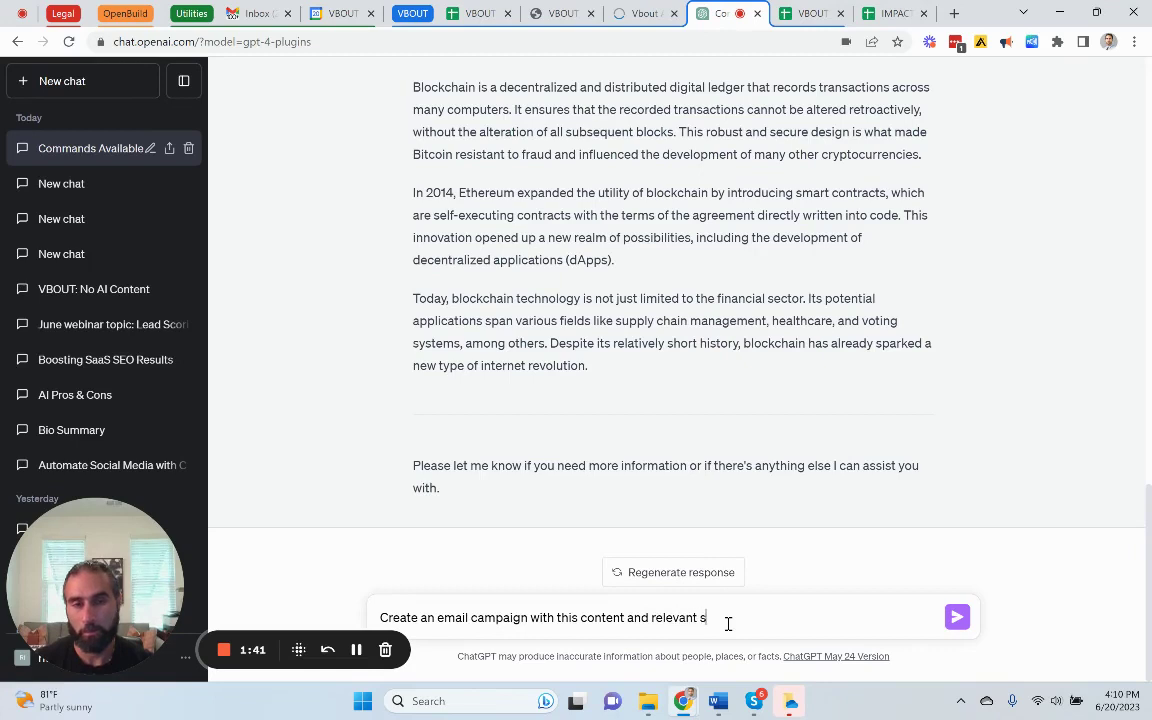
type("ubject line and put it in draft")
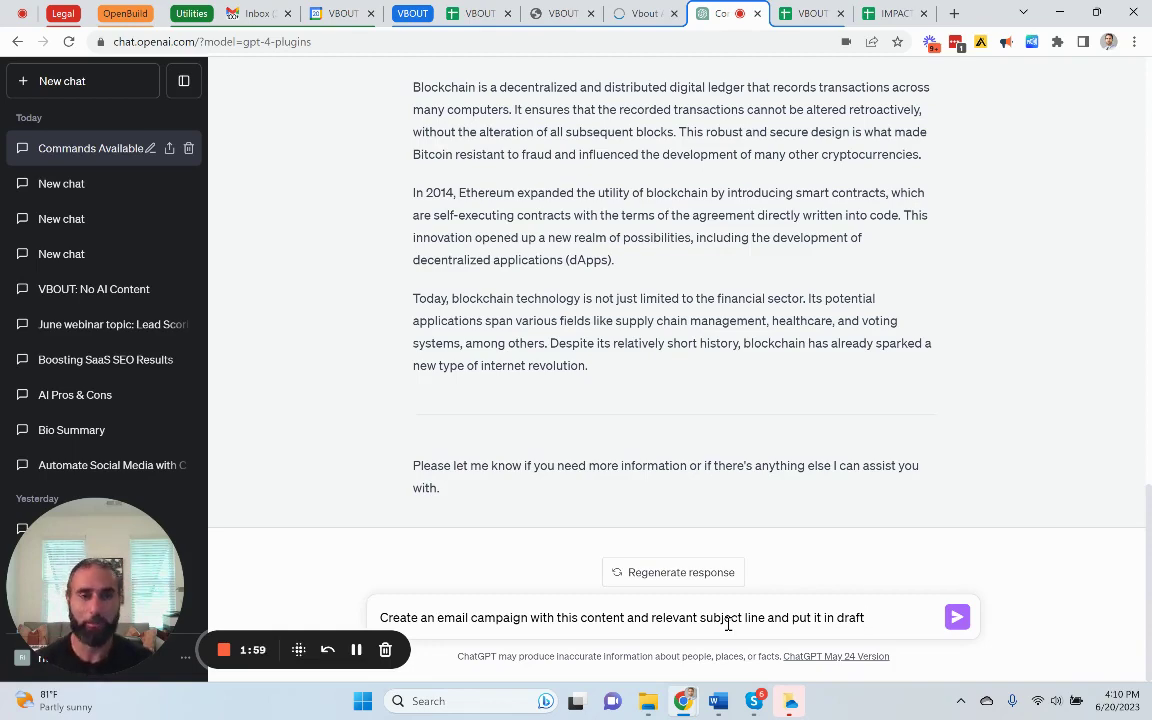
key("Return")
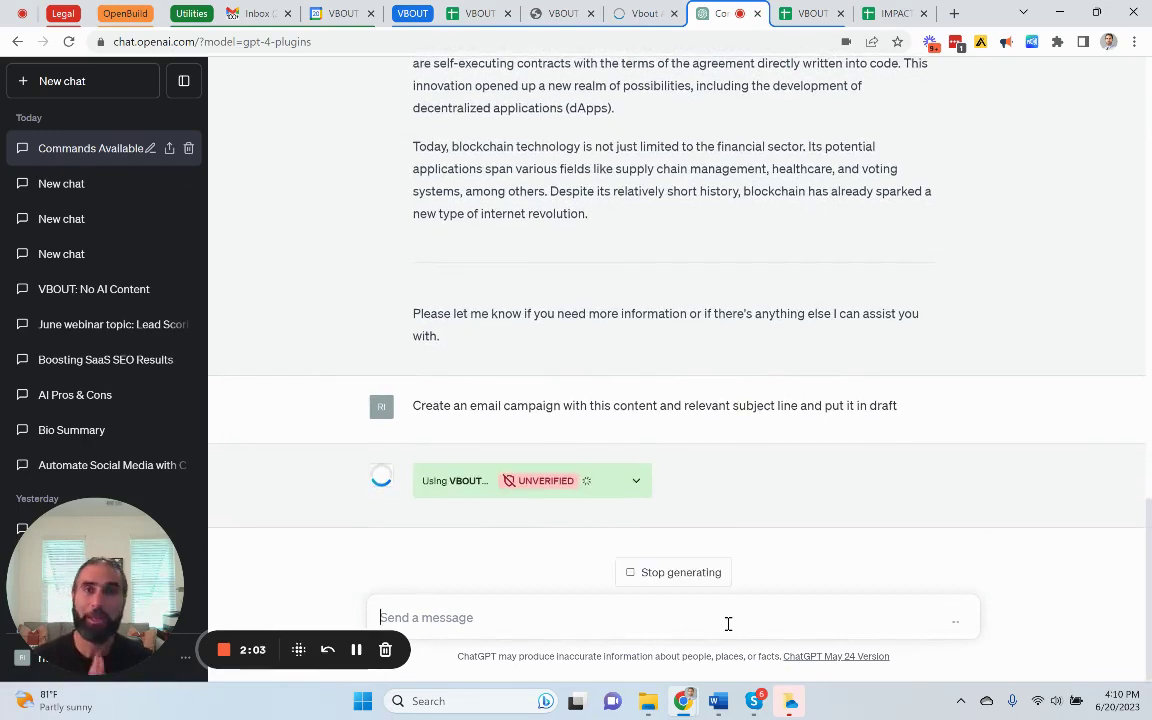
Review the VBOUT request and its response confirming the 'Discover the History of Blockchain' draft
left_click(634, 482)
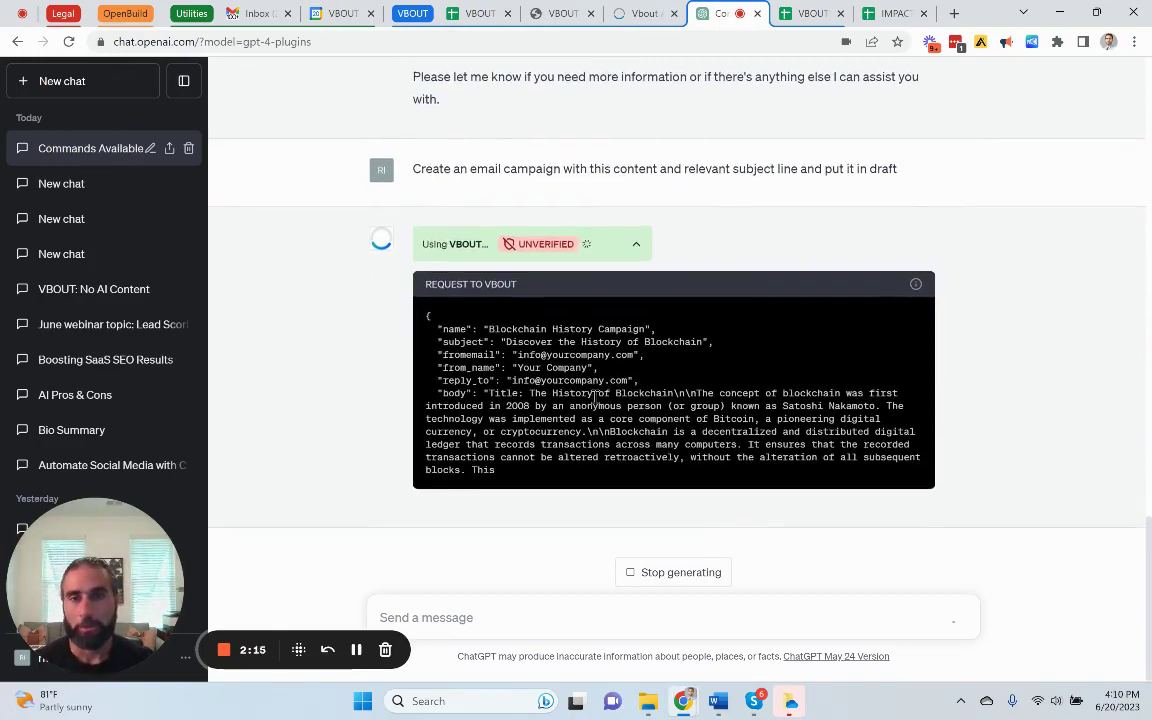
scroll(615, 350, "up", 6)
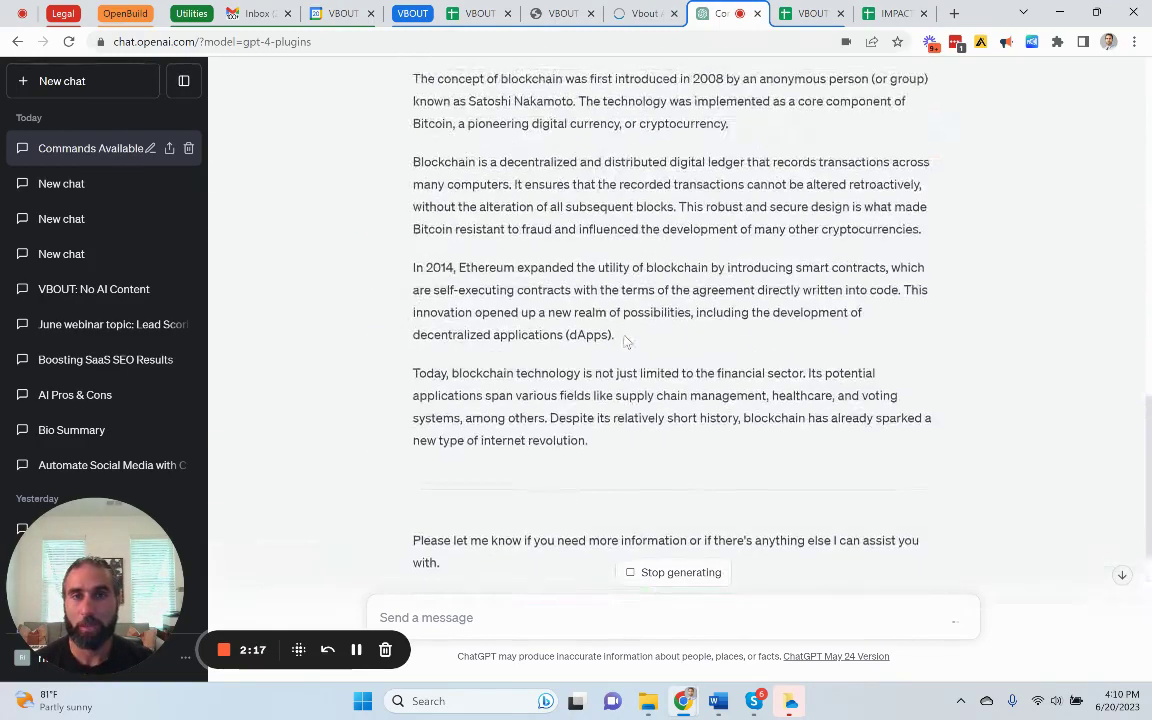
scroll(520, 345, "down", 9)
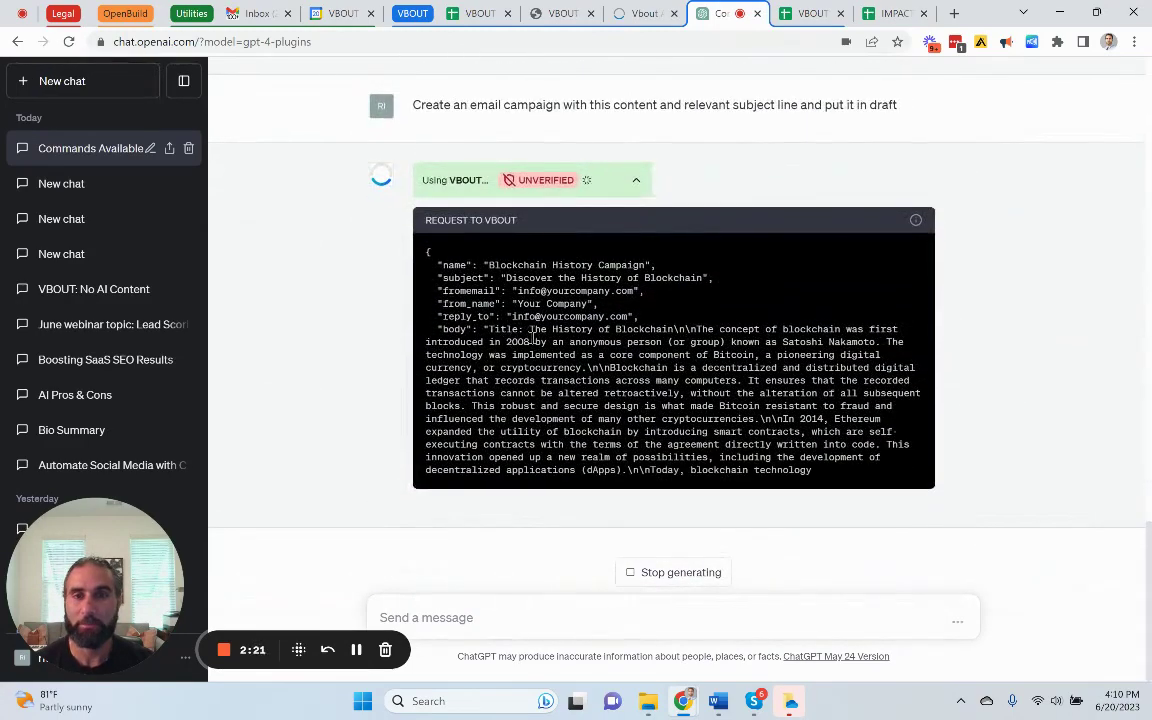
scroll(505, 340, "up", 6)
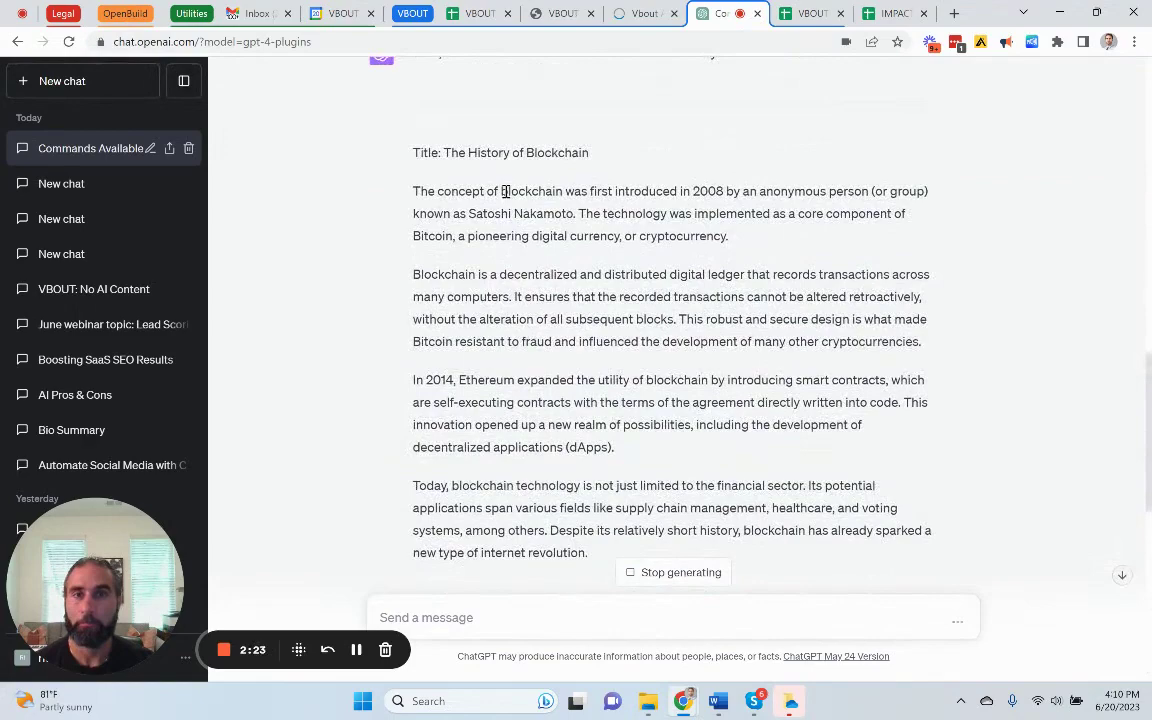
scroll(519, 206, "down", 10)
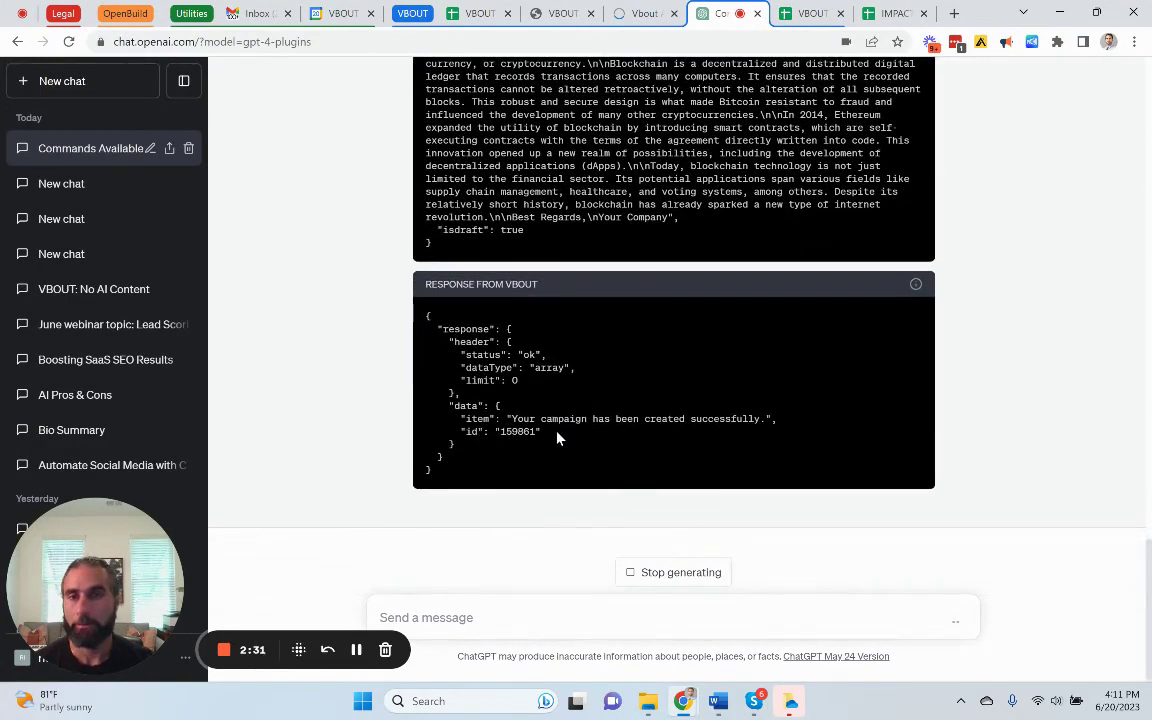
left_click_drag(558, 437, 422, 314)
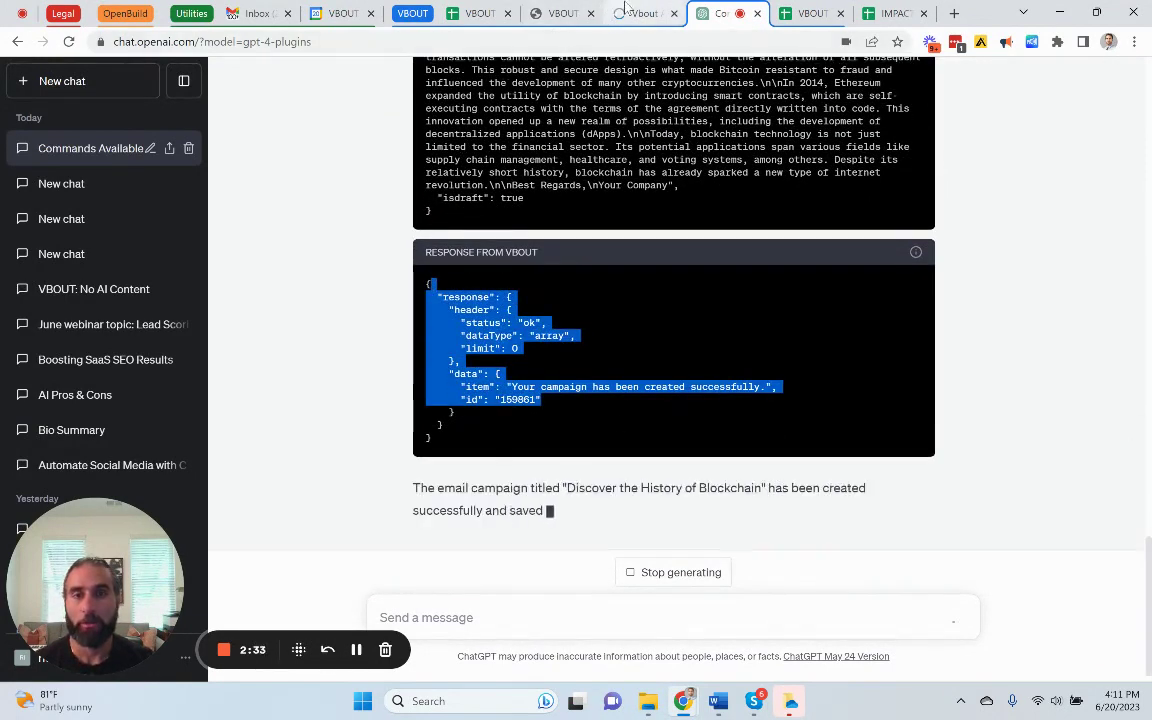
Refresh VBOUT Campaigns and preview the new Blockchain History Campaign email
left_click(627, 11)
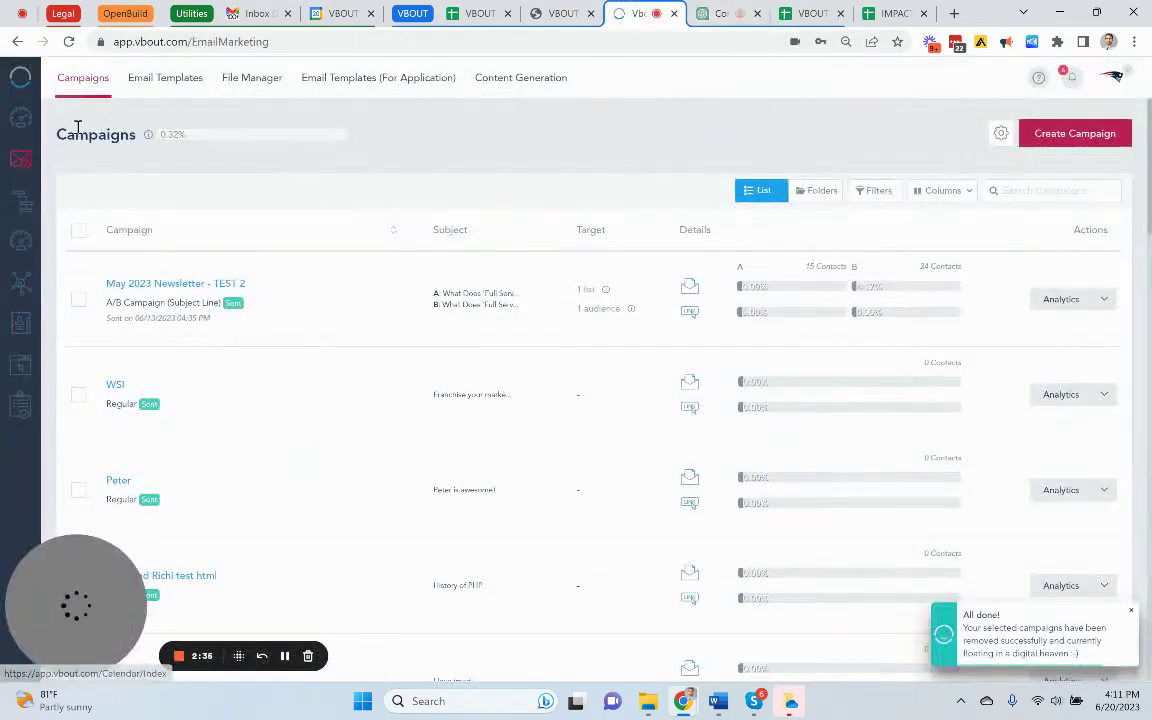
left_click(83, 77)
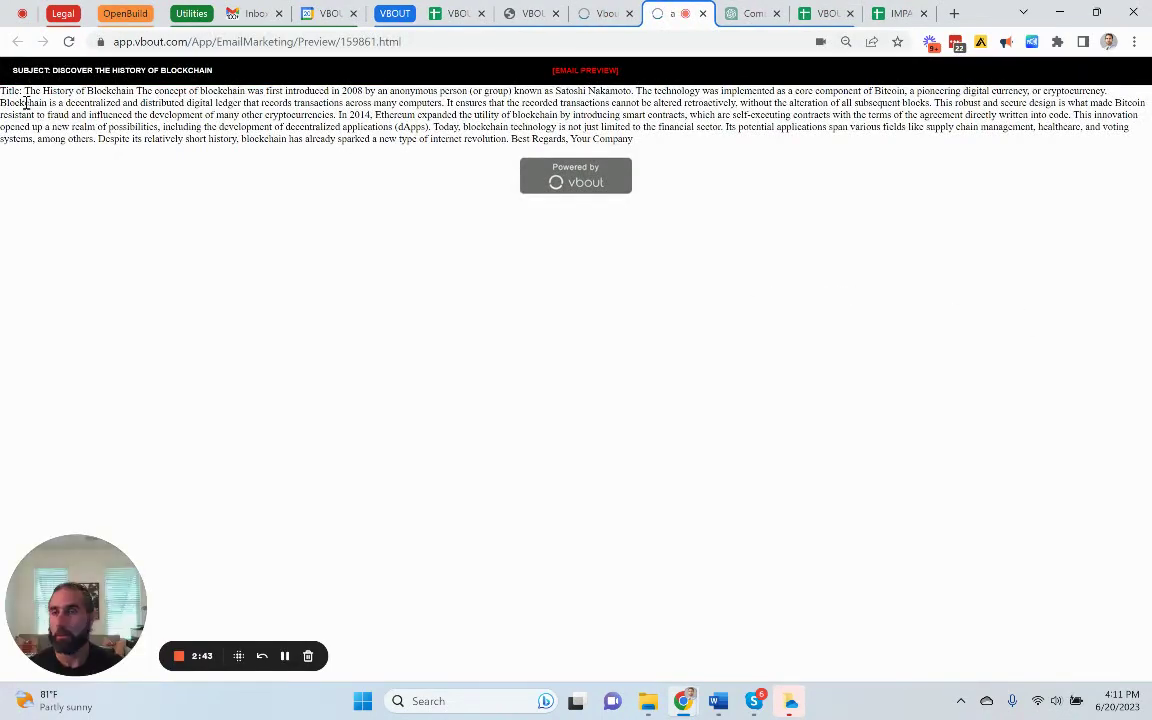
left_click(600, 13)
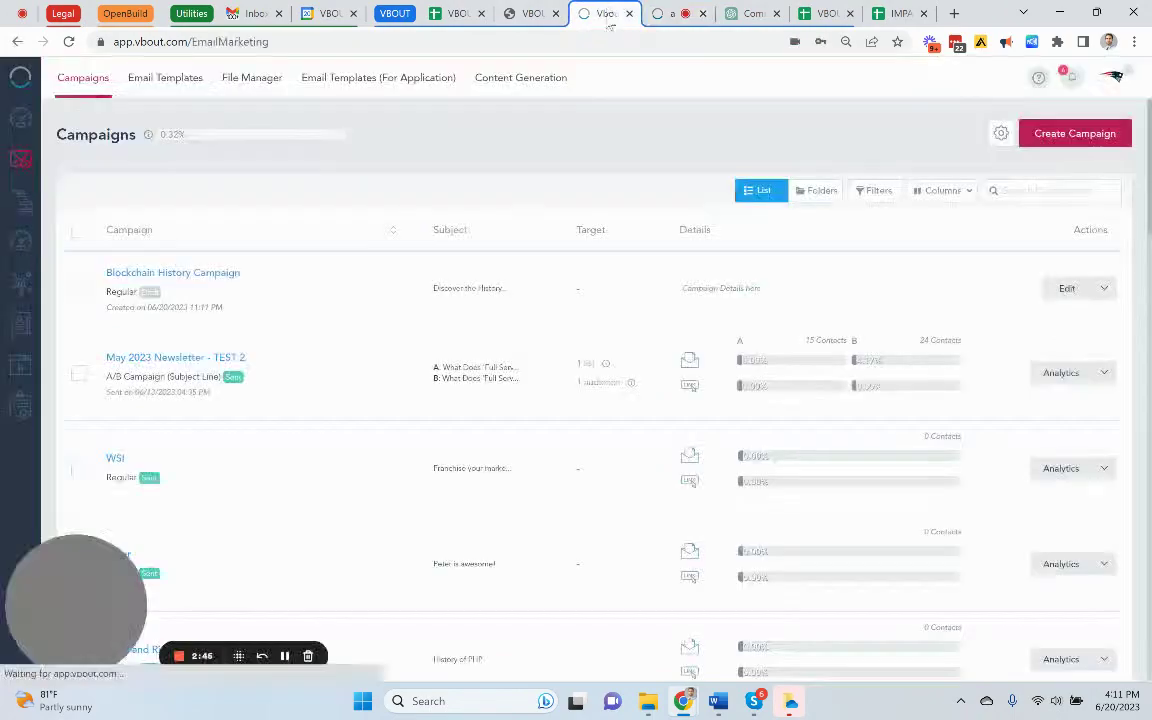
Select and copy the earlier email campaign prompt in the conversation
left_click(748, 13)
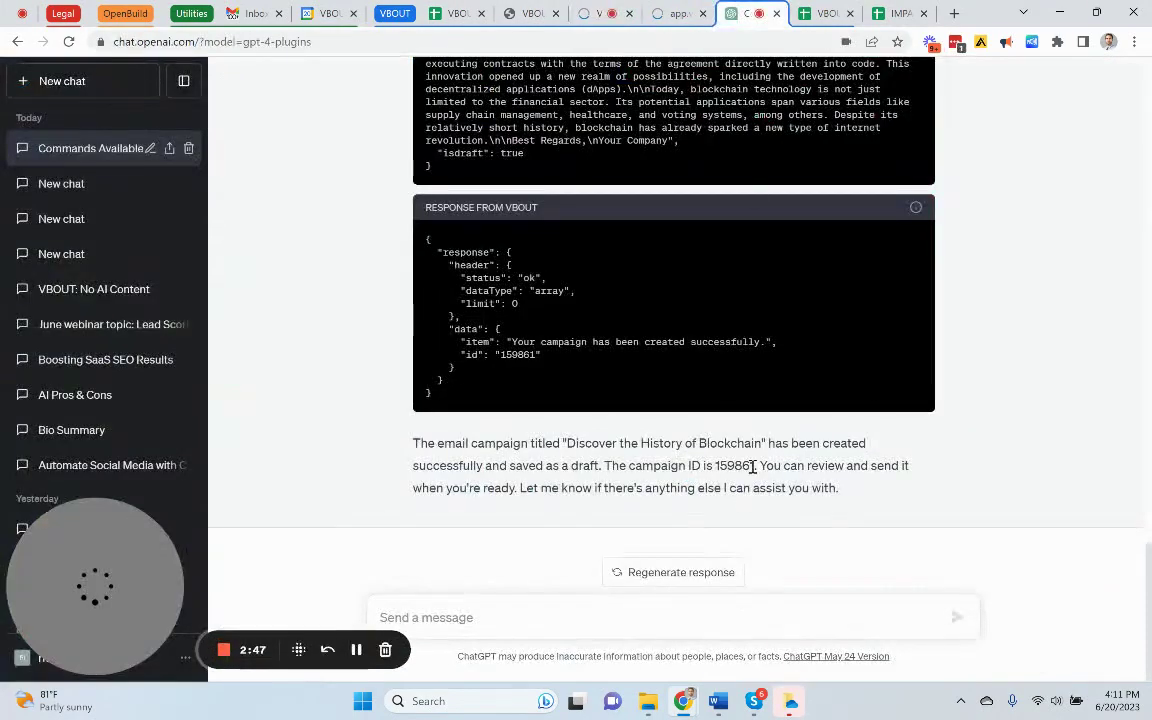
scroll(545, 209, "up", 4)
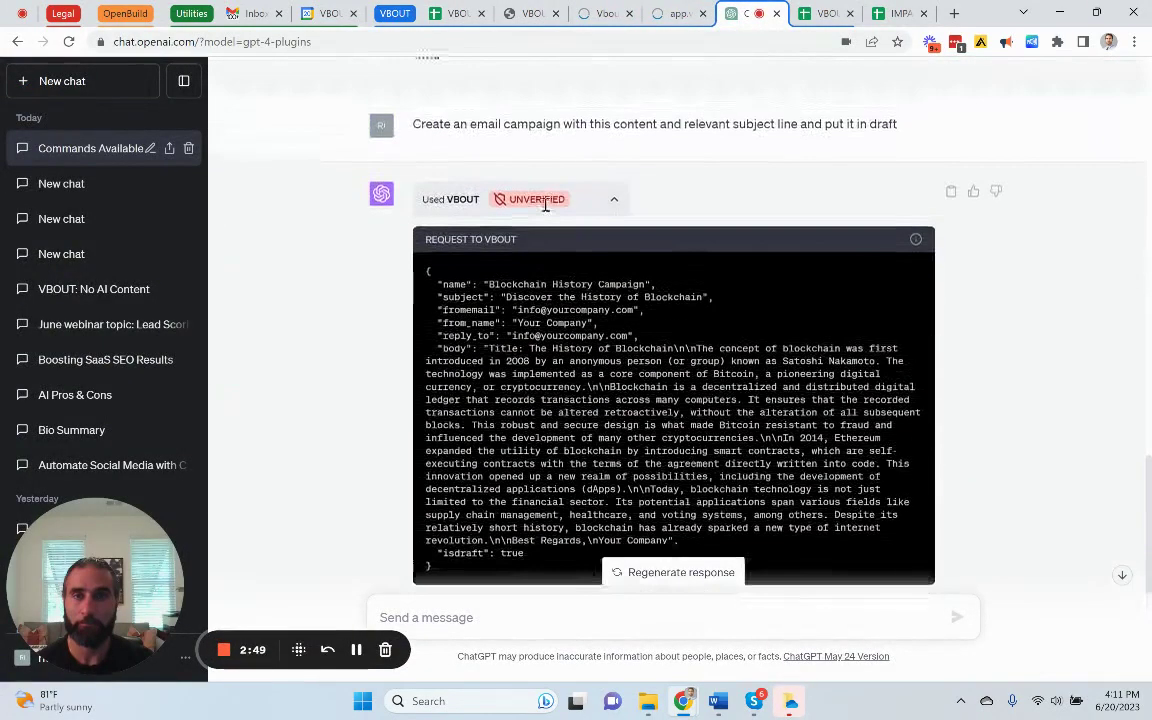
double_click(640, 124)
triple_click(640, 124)
key("ctrl+c")
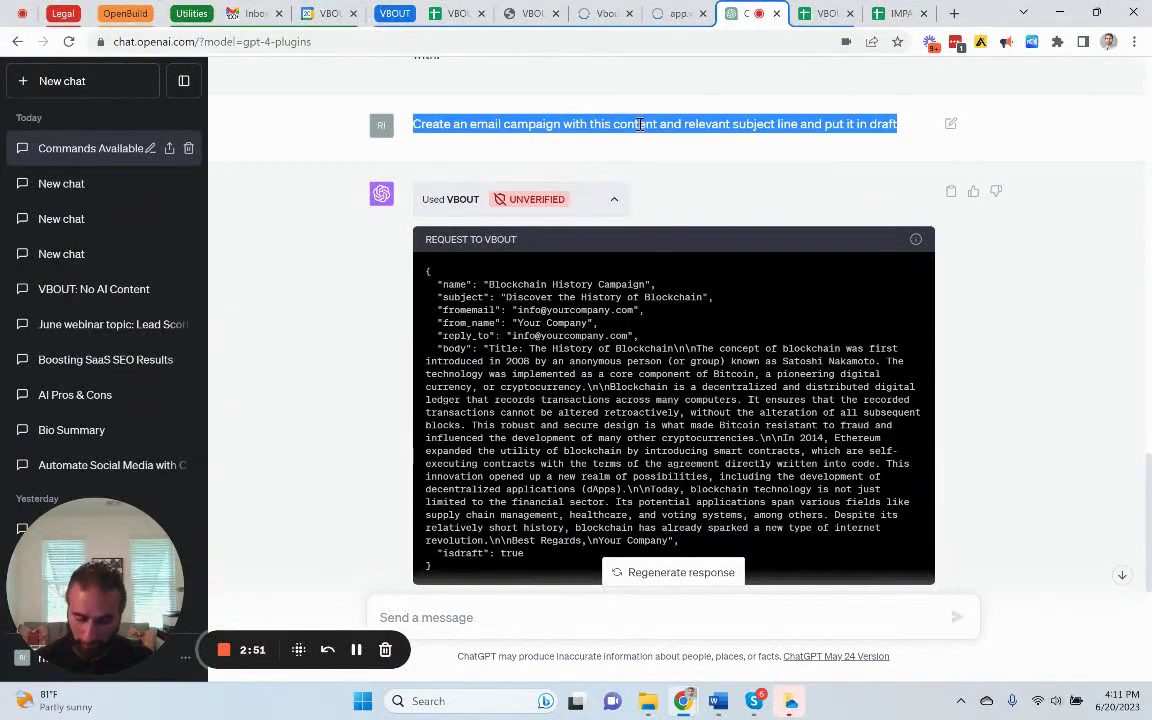
scroll(660, 300, "down", 4)
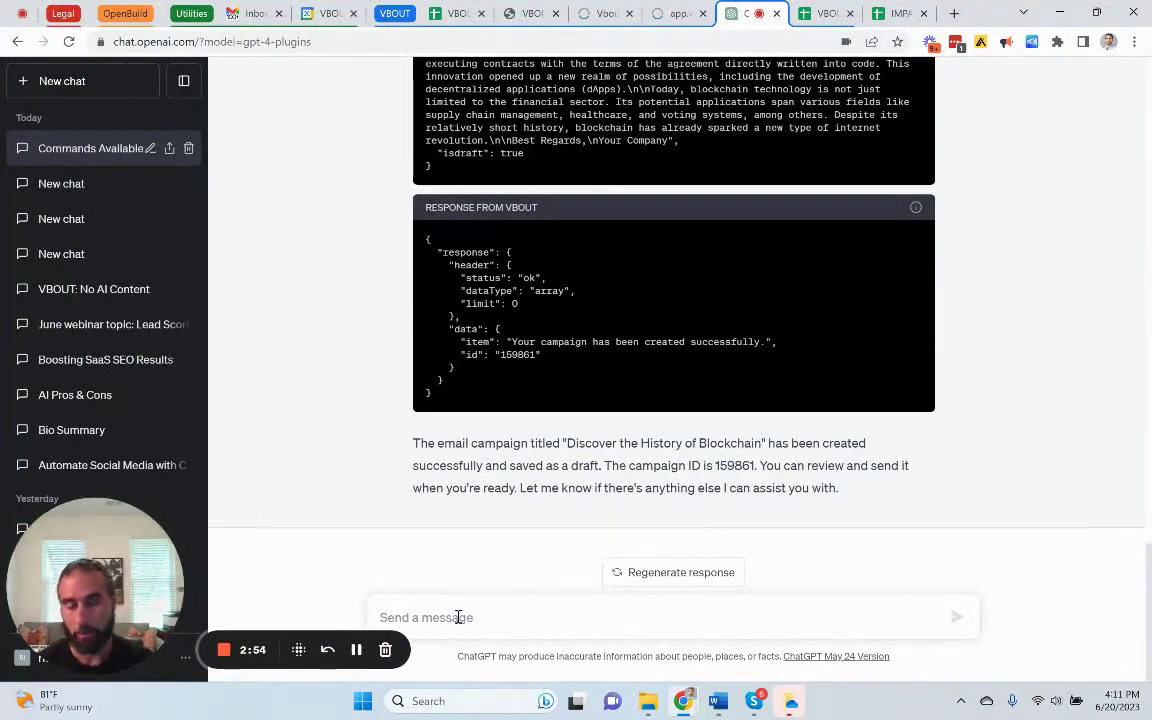
Paste and edit it to request another campaign with similar content, formatted in HTML
key("ctrl+v")
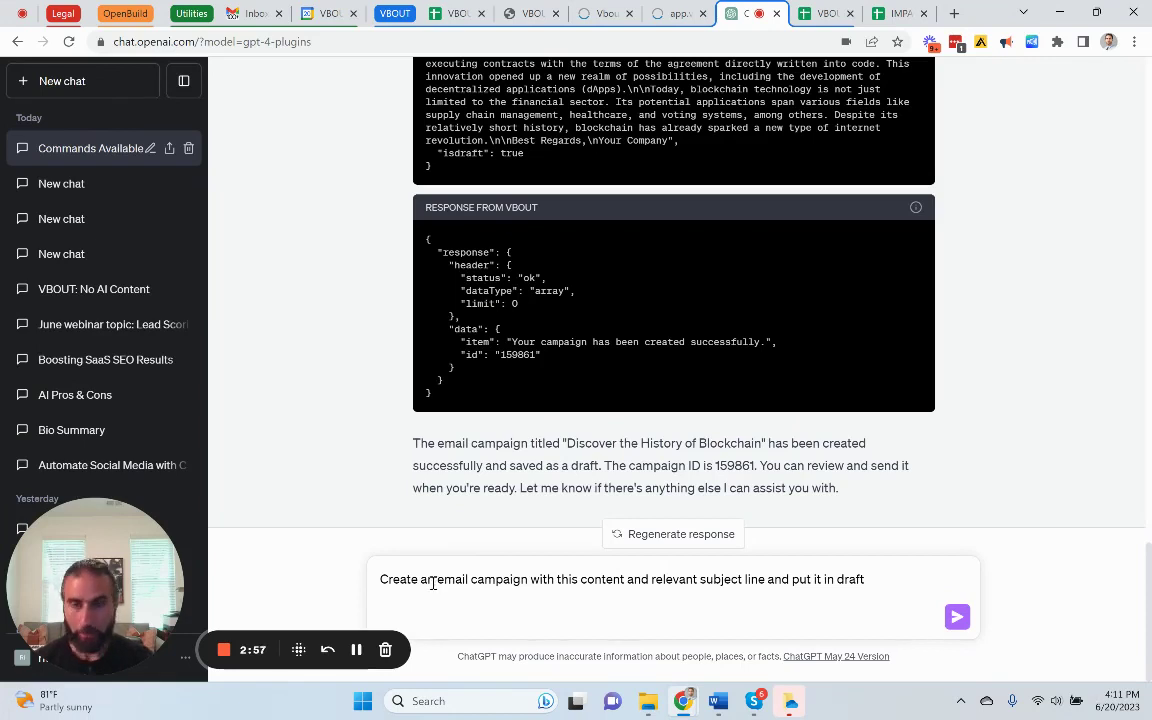
key("BackSpace")
type("nother")
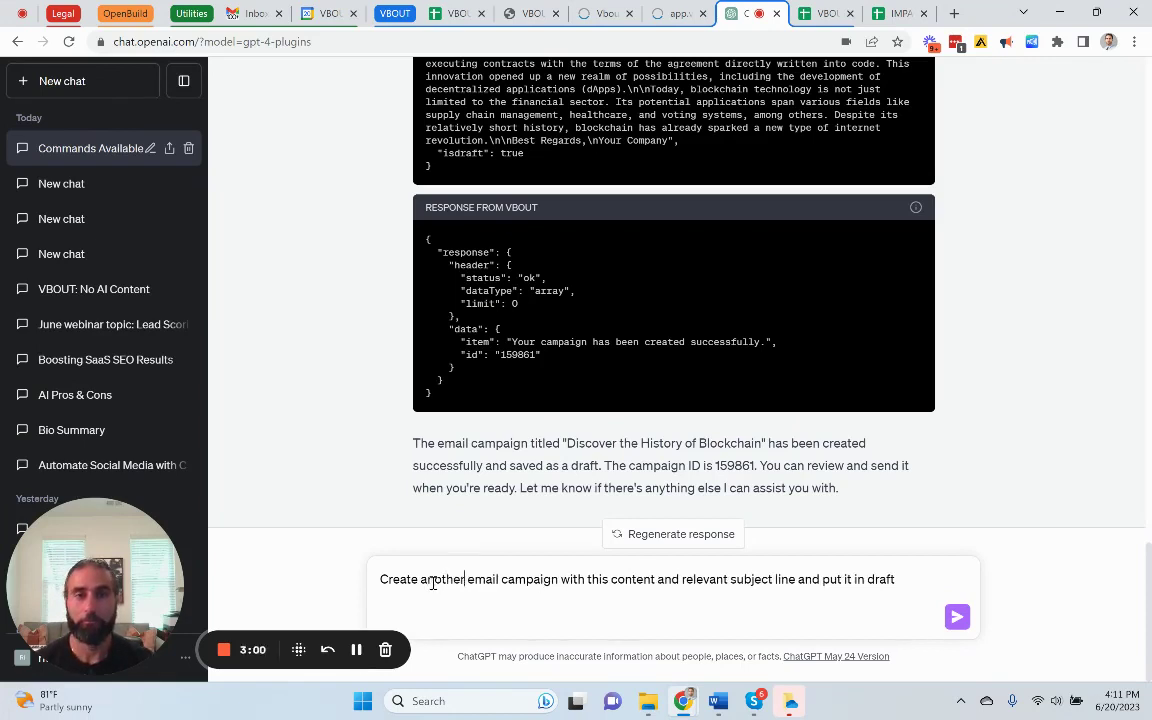
left_click(609, 579)
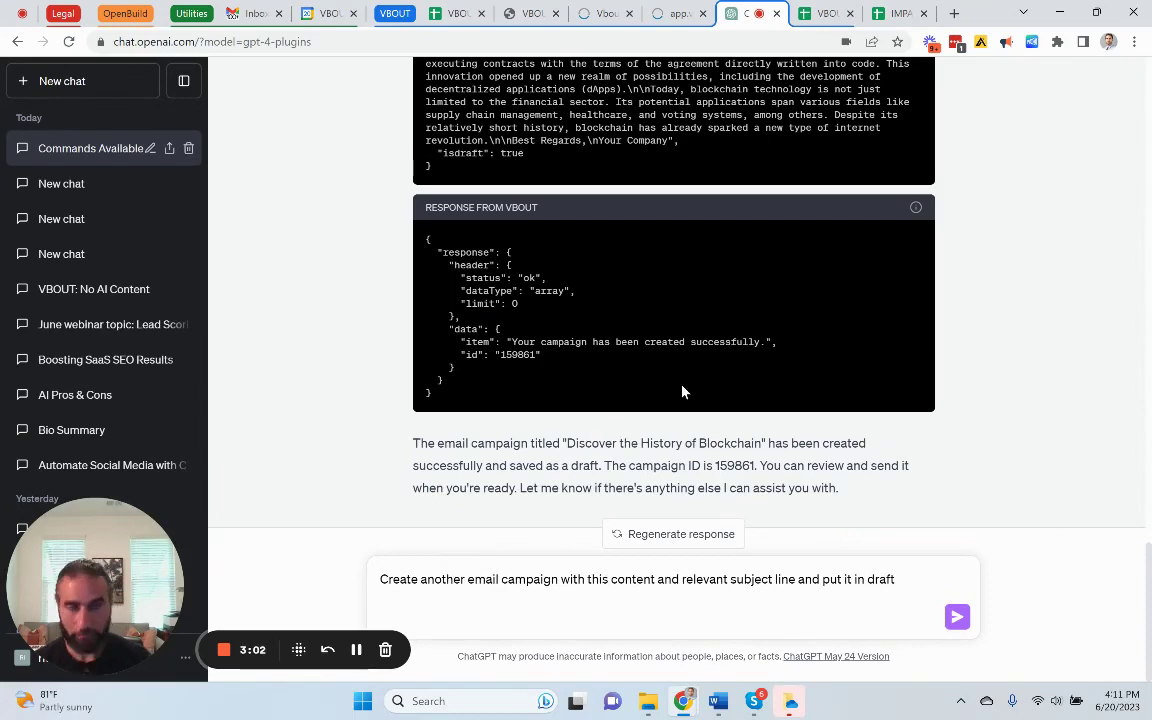
key("BackSpace")
key("BackSpace")
key("BackSpace")
key("BackSpace")
type("similar co")
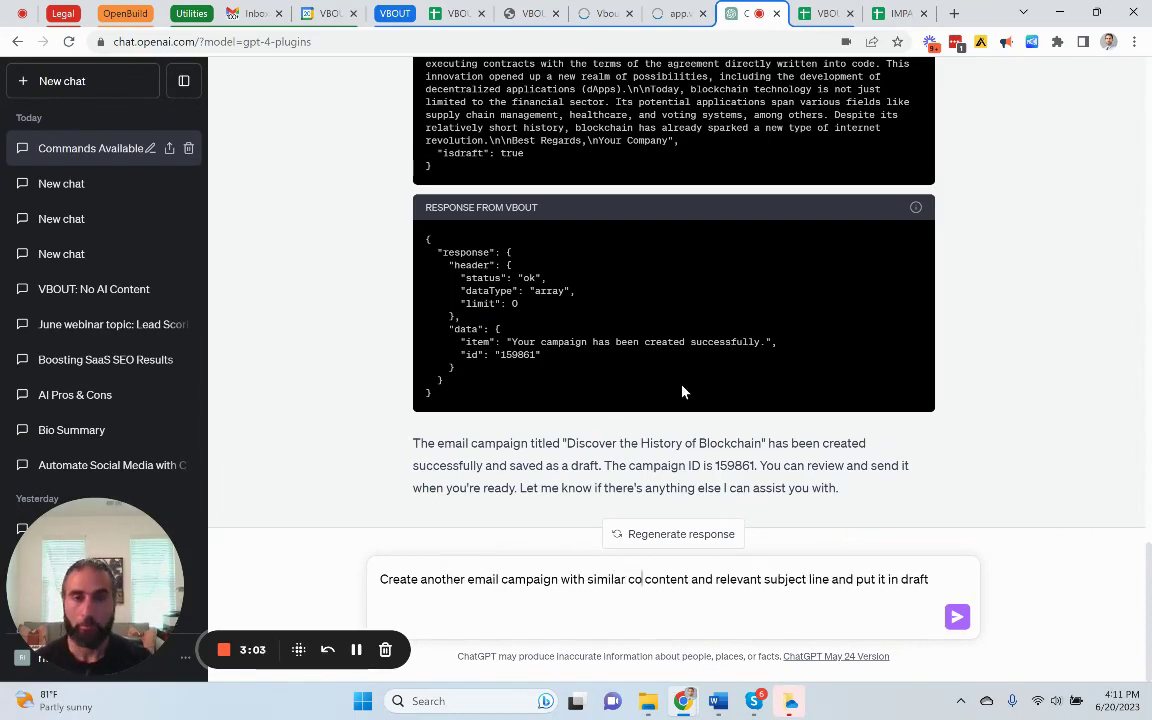
key("BackSpace")
key("BackSpace")
key("BackSpace")
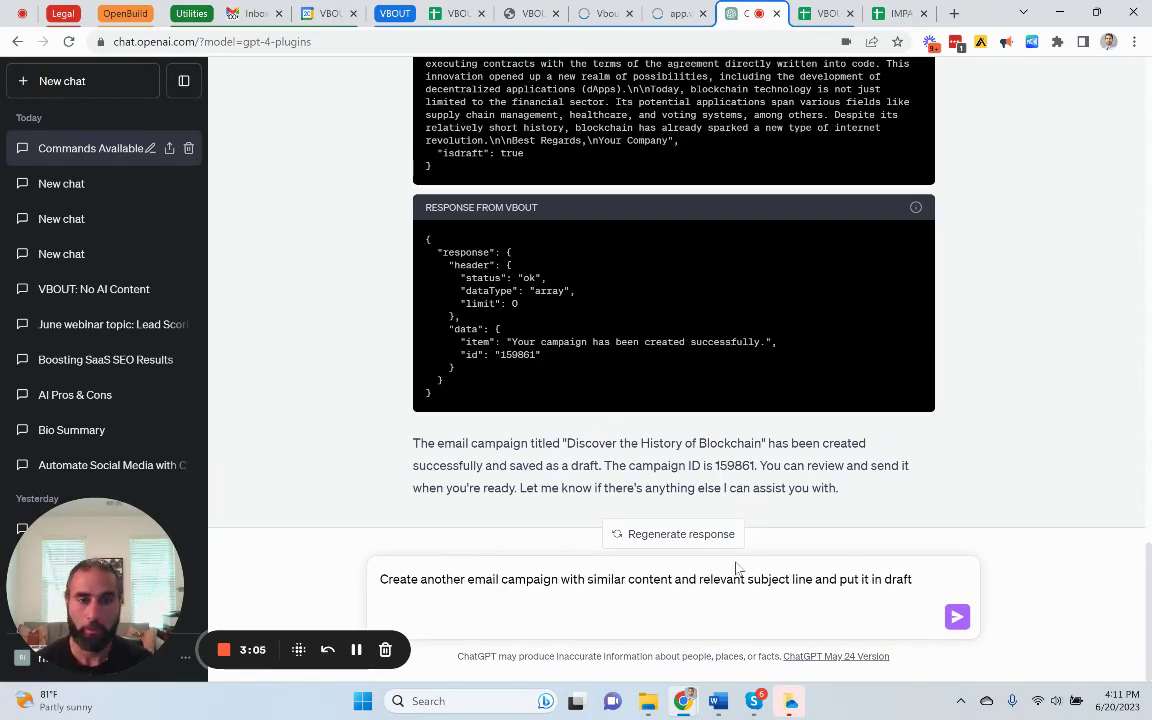
type("format it in")
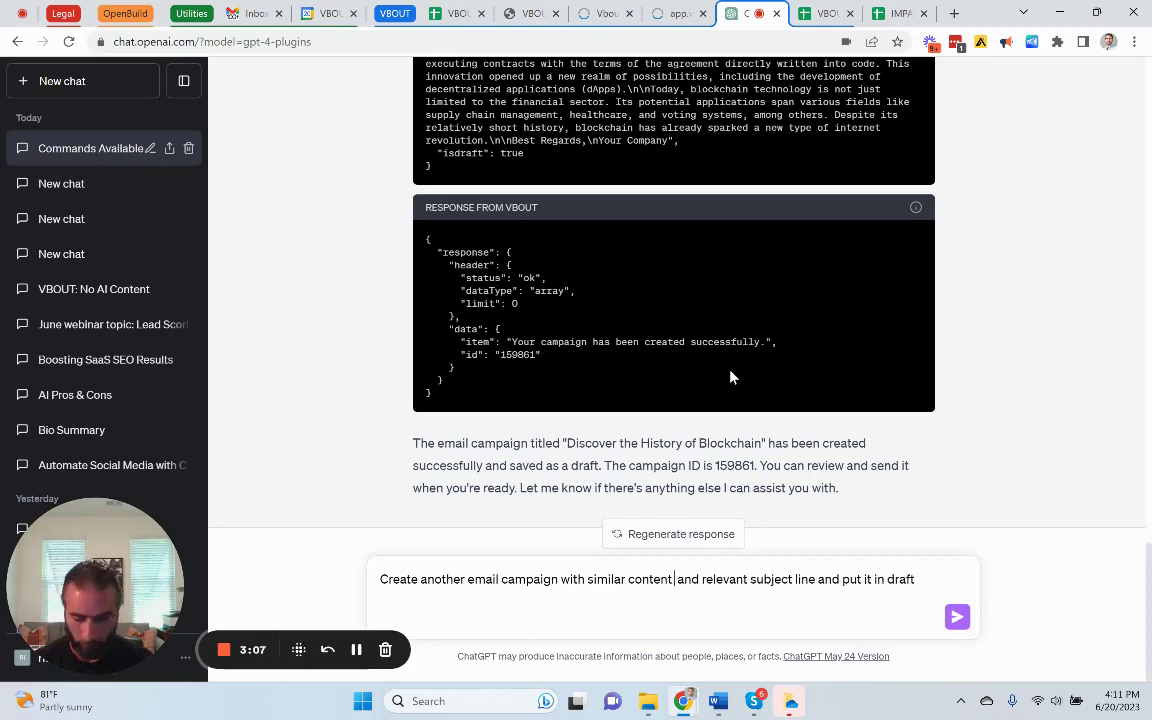
type(" html")
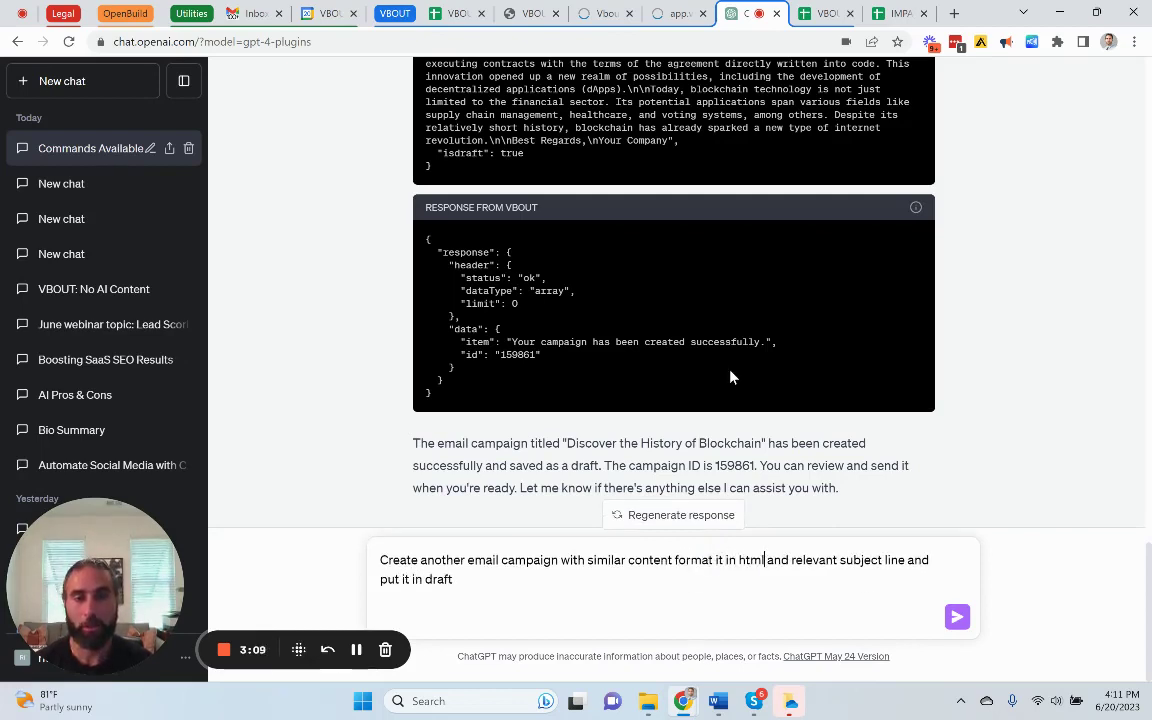
Send the HTML campaign request and inspect the VBOUT request details
left_click(950, 620)
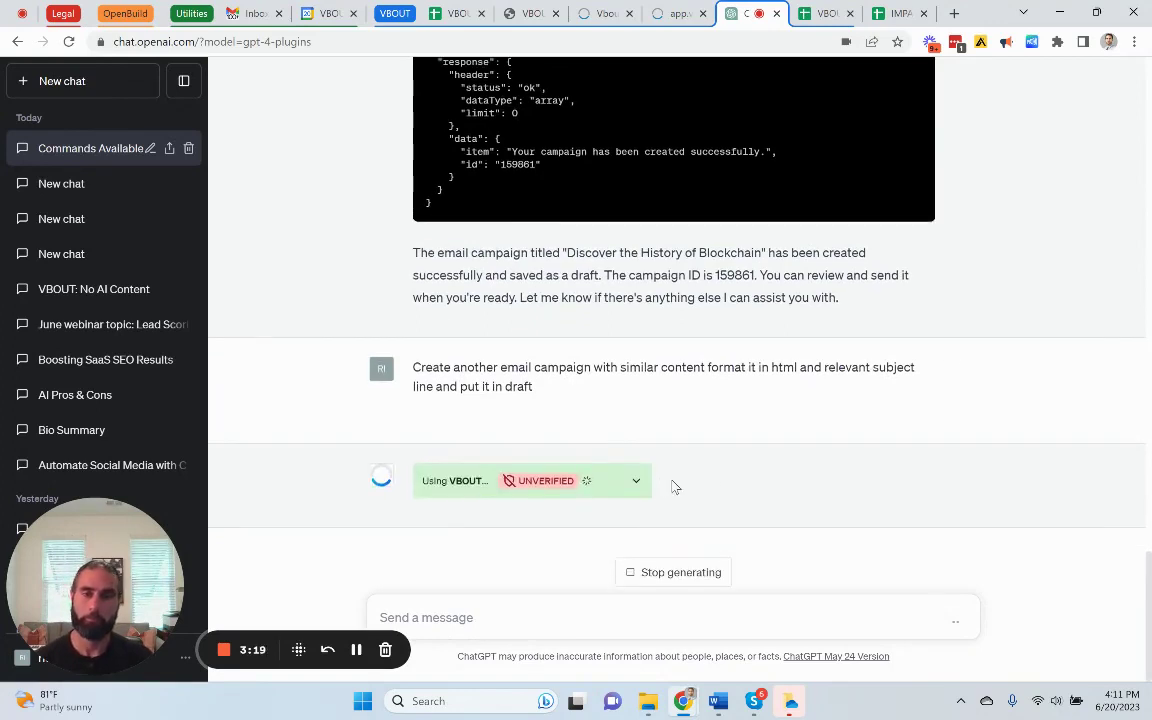
left_click(636, 481)
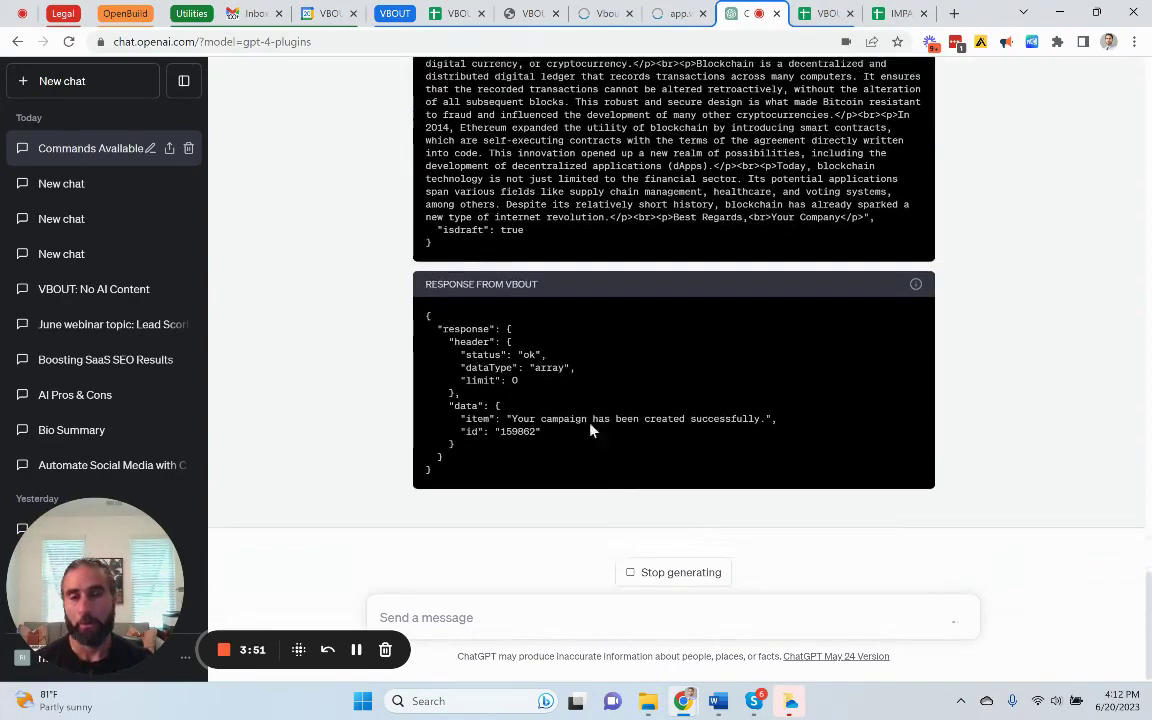
Preview Blockchain History Campaign HTML in VBOUT and compare it with the plain draft's preview
left_click(637, 10)
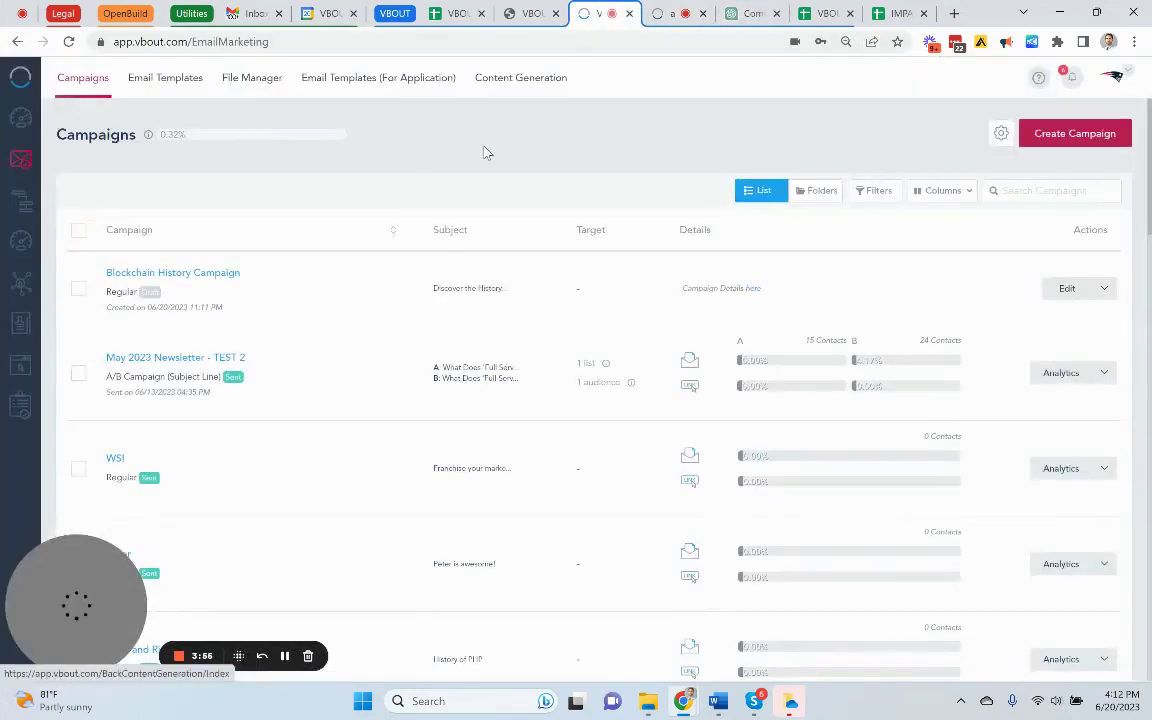
left_click(80, 80)
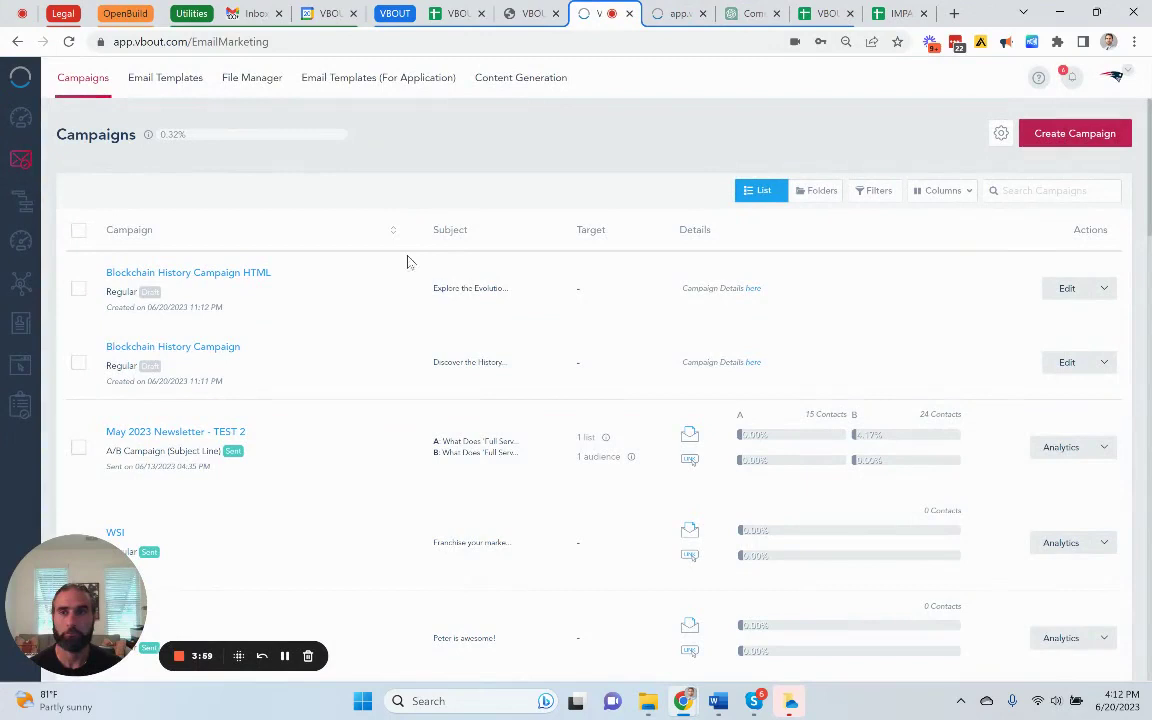
left_click(1104, 289)
left_click(1000, 311)
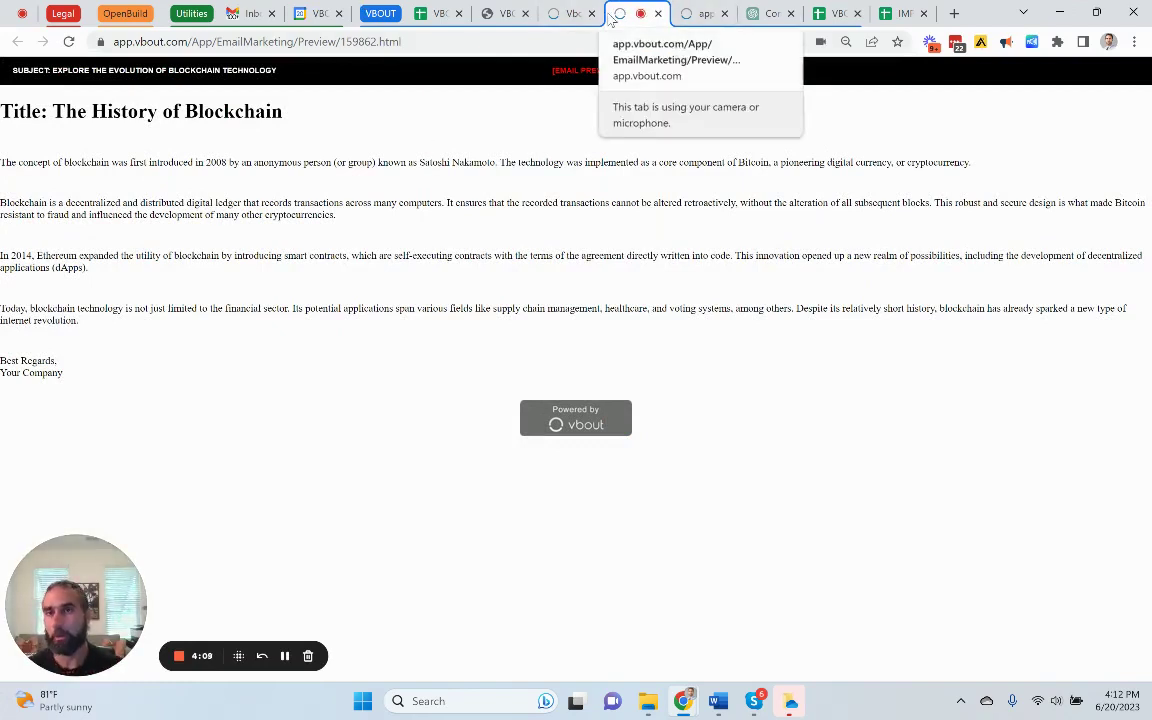
left_click(718, 12)
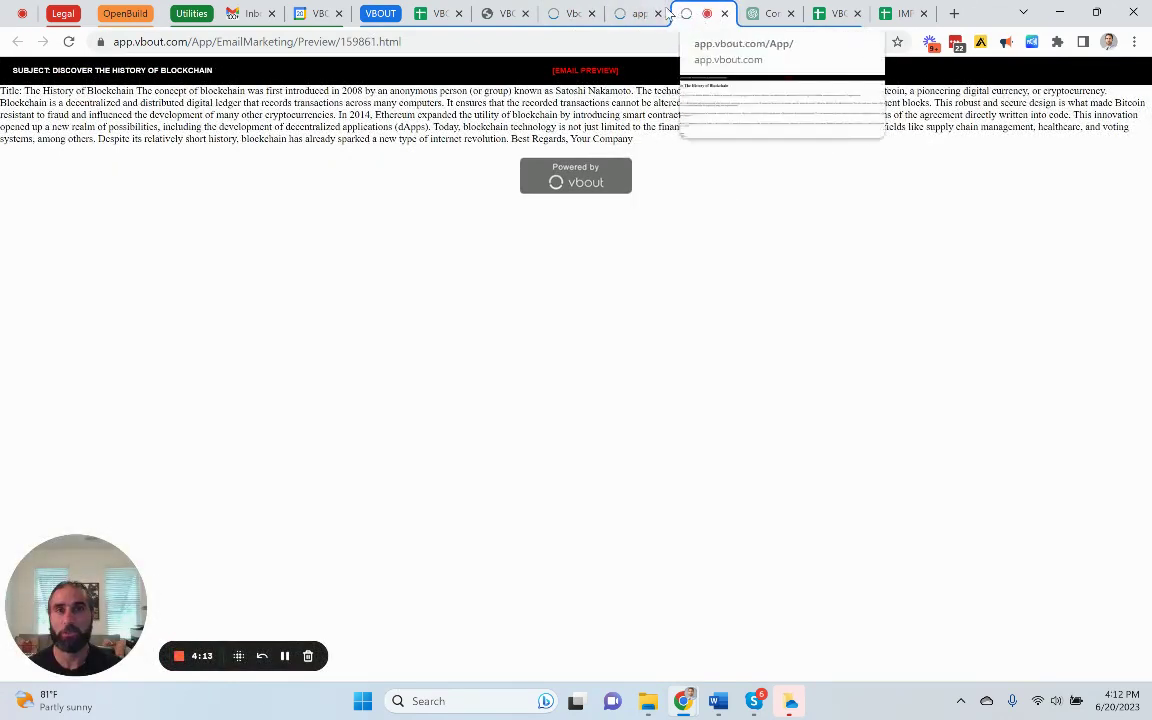
Ask ChatGPT for new blockchain history content and a similar VBOUT campaign from it
key("ctrl+shift+Tab")
left_click(752, 12)
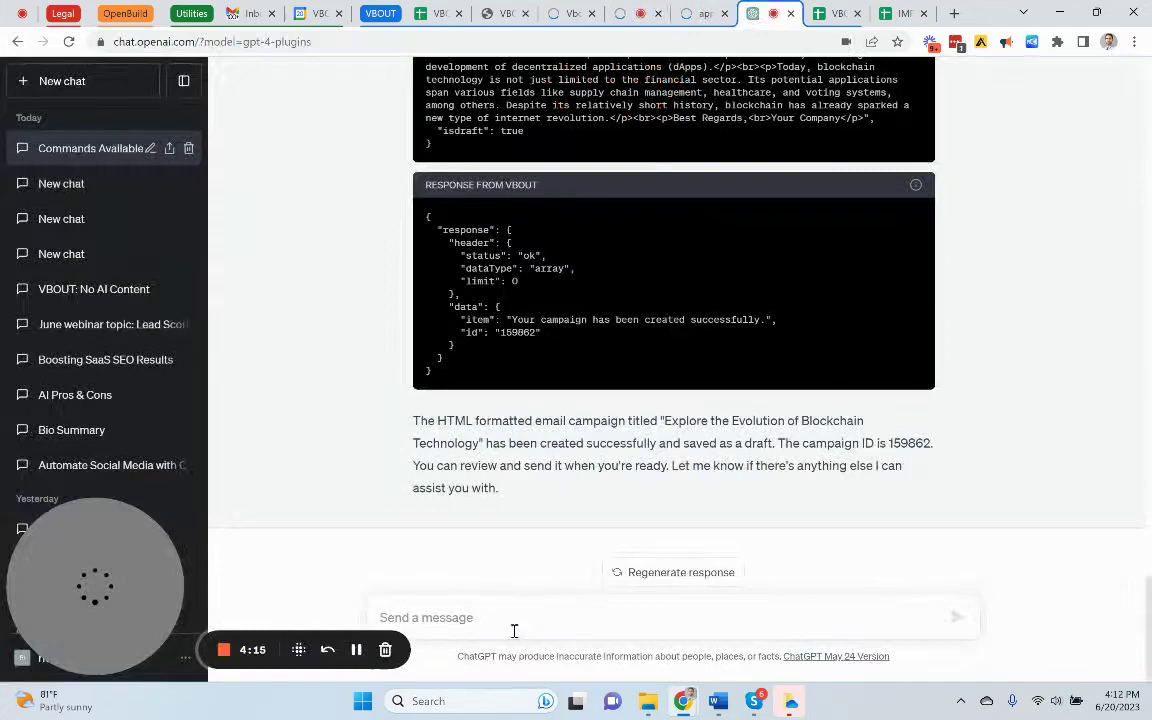
left_click(491, 617)
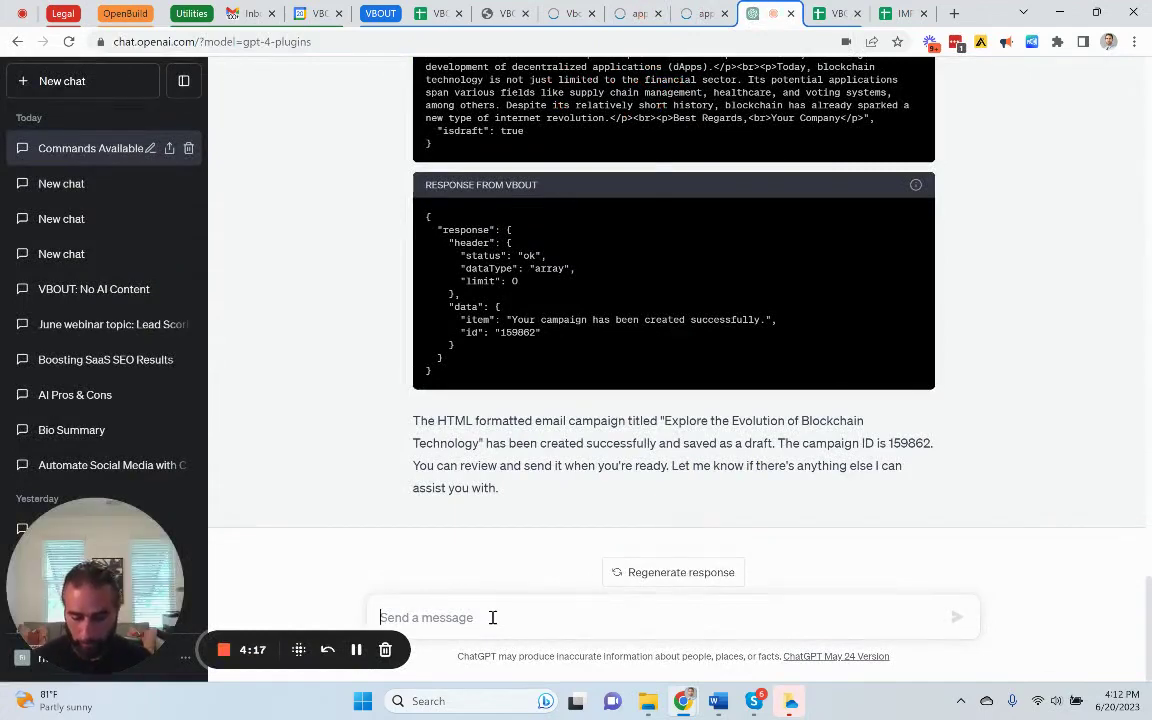
type("create")
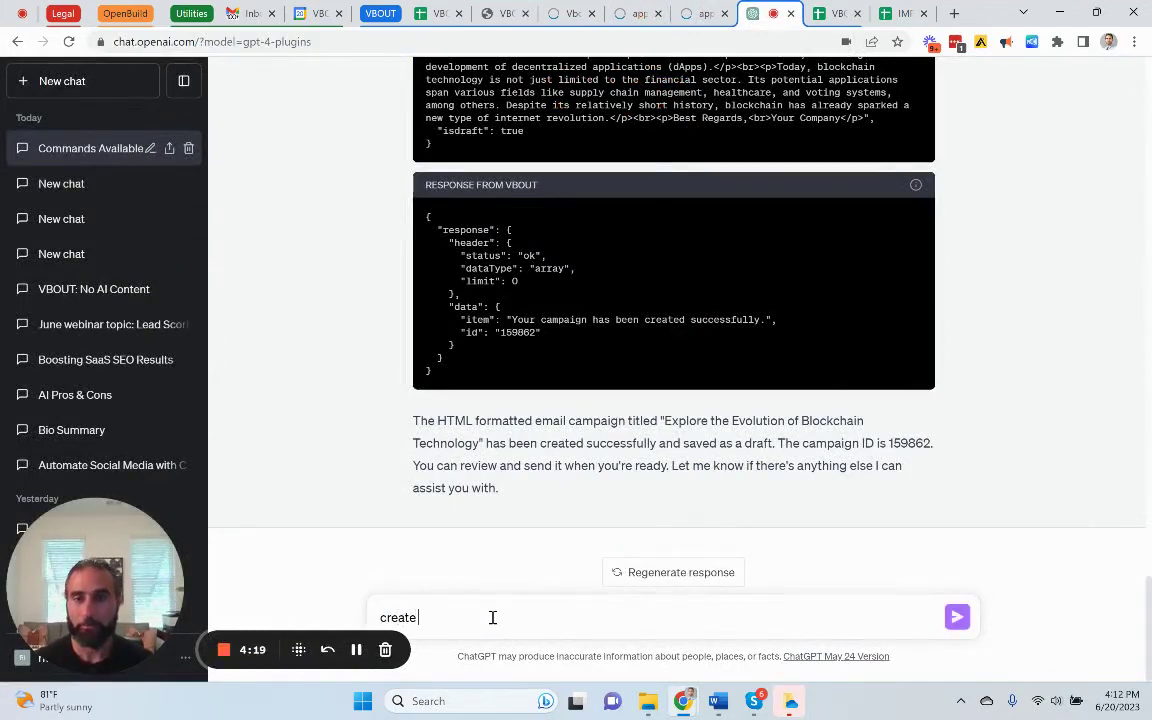
type(" an")
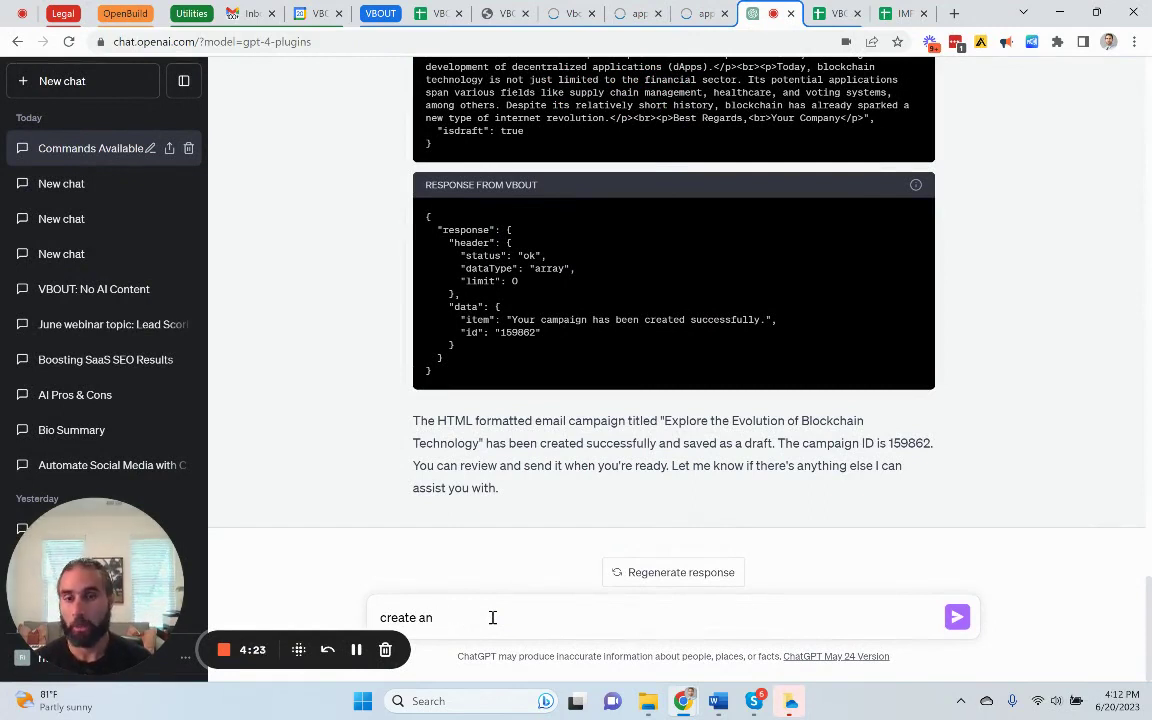
type("othernew content")
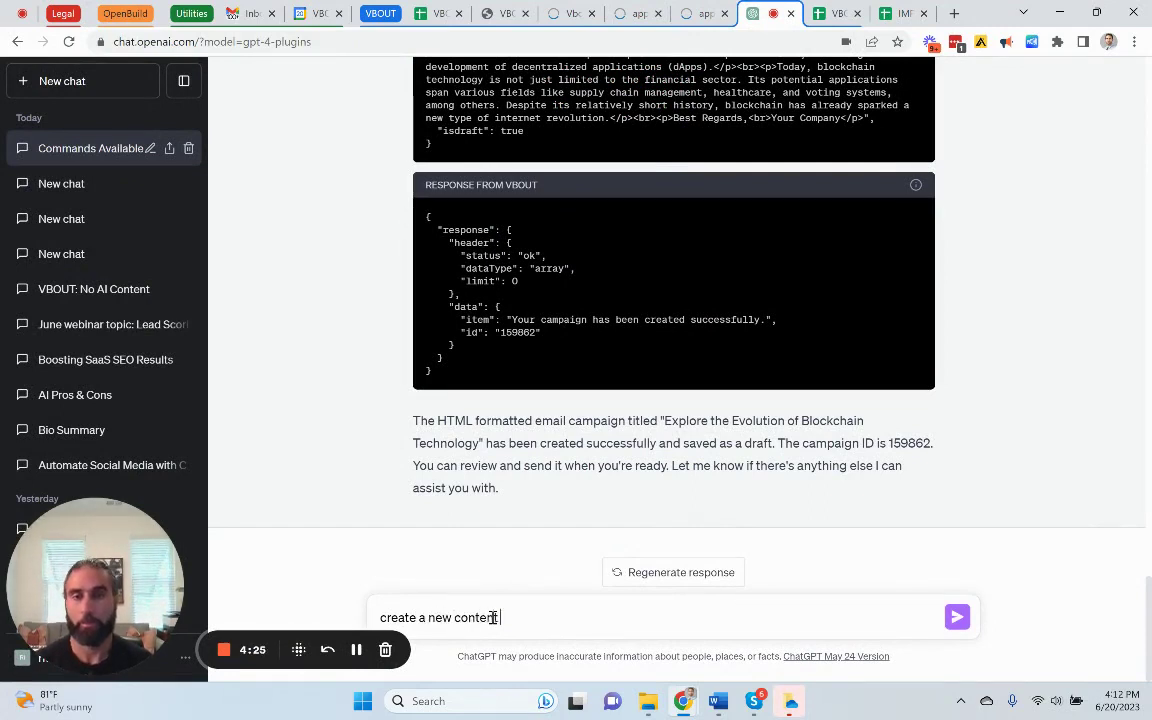
type(" on the history blockchain and")
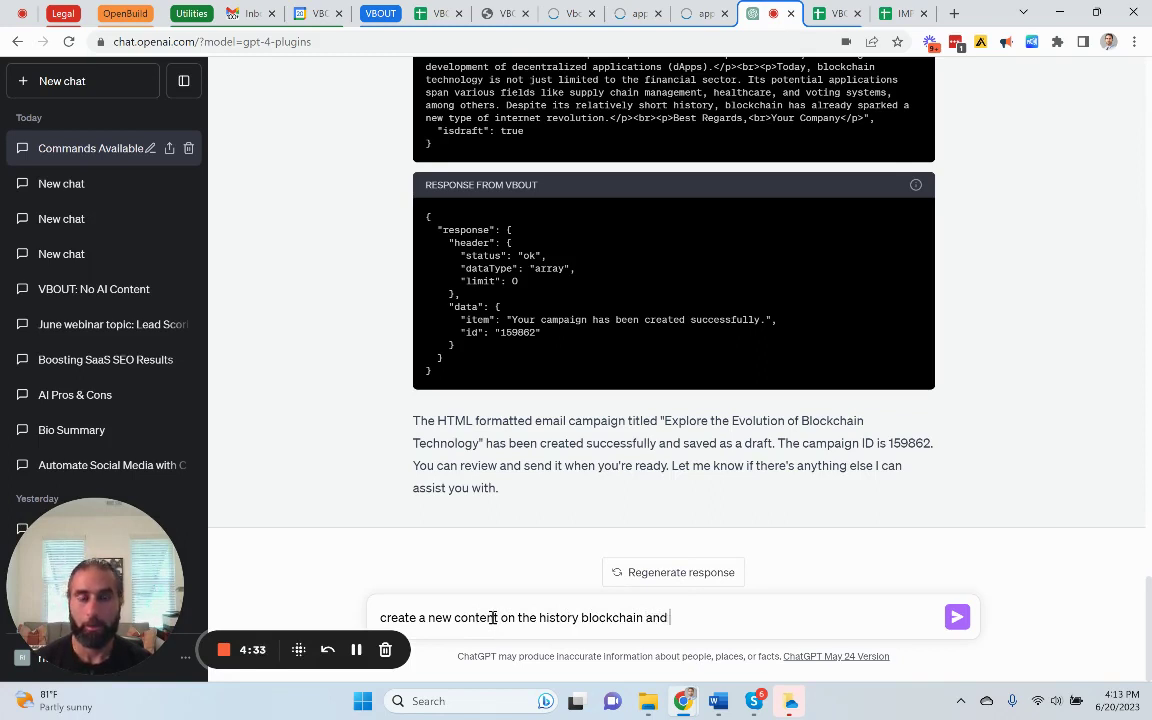
type("lar ")
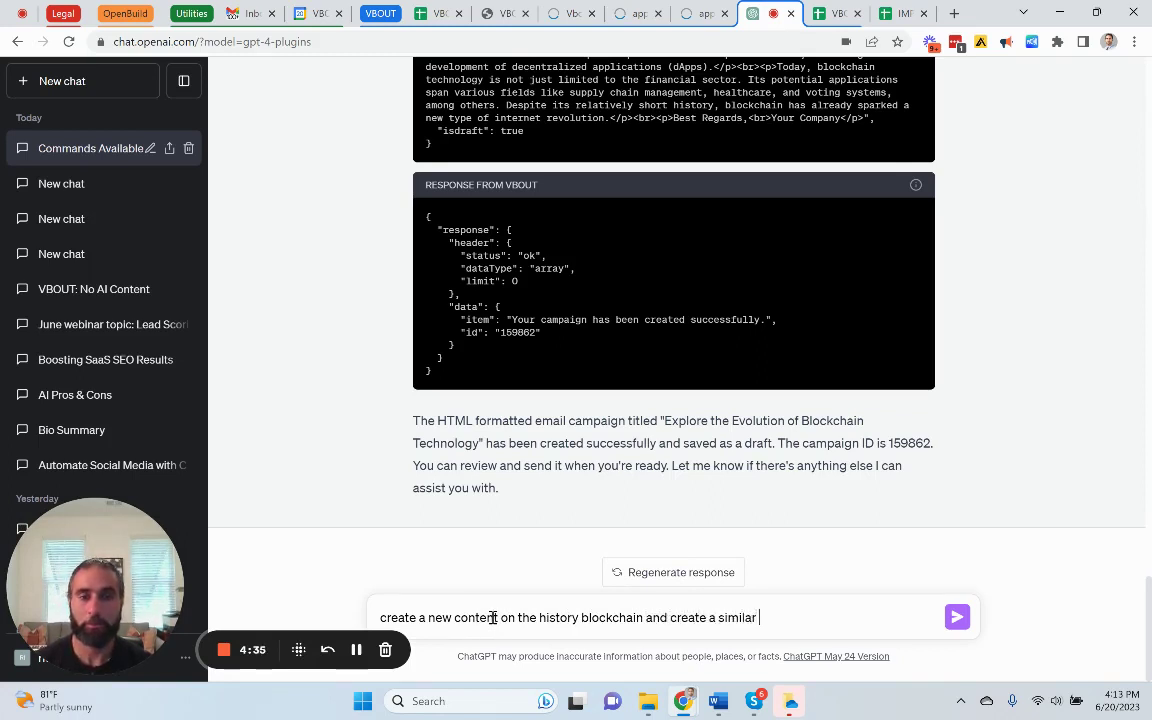
type("campai")
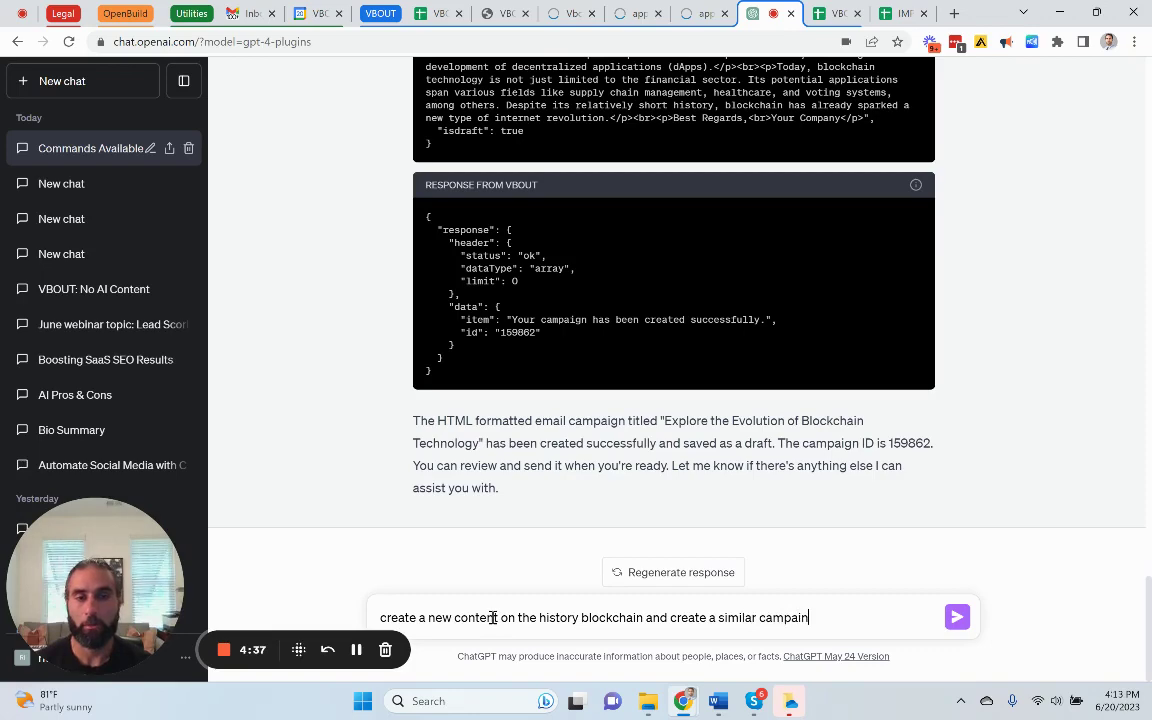
type("gn in VBOUT")
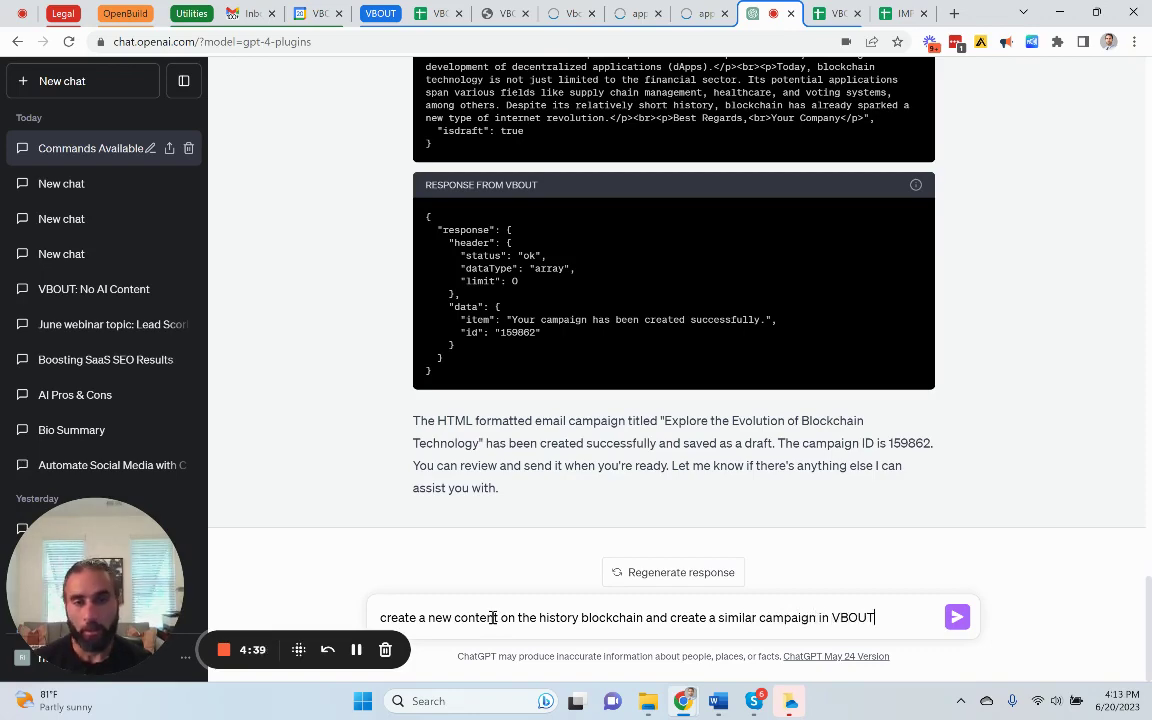
key("Return")
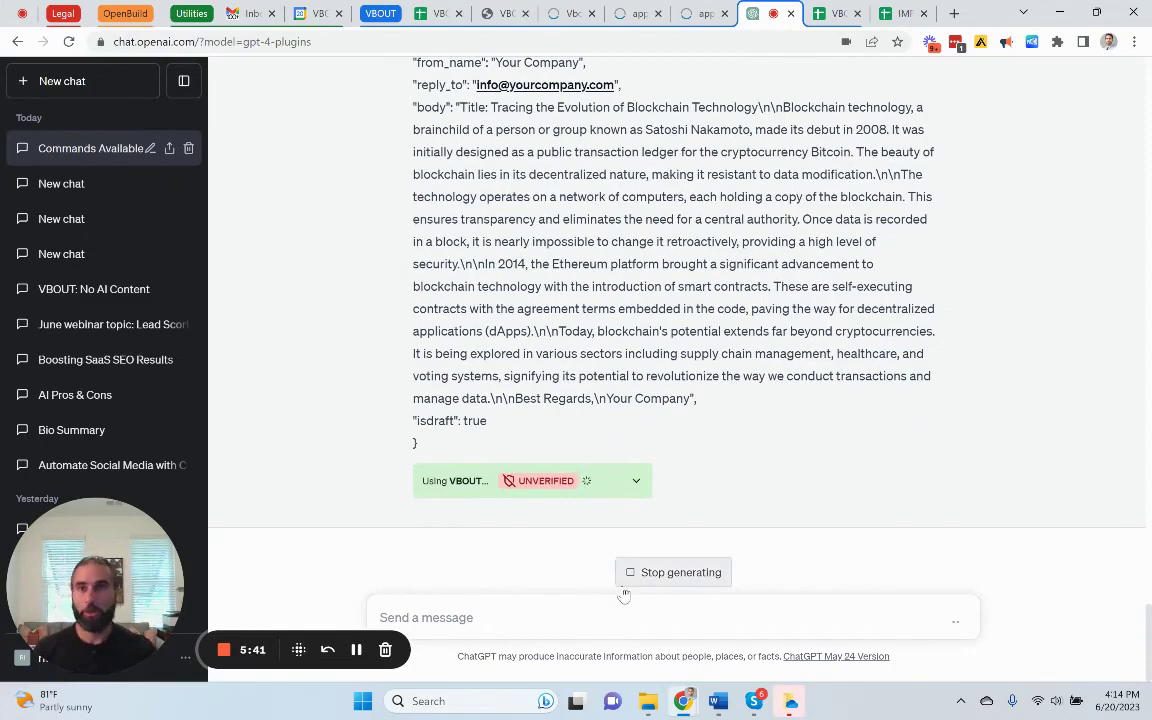
Review the VBOUT plugin request and confirm the HTML campaign was saved as draft 159863
left_click(637, 482)
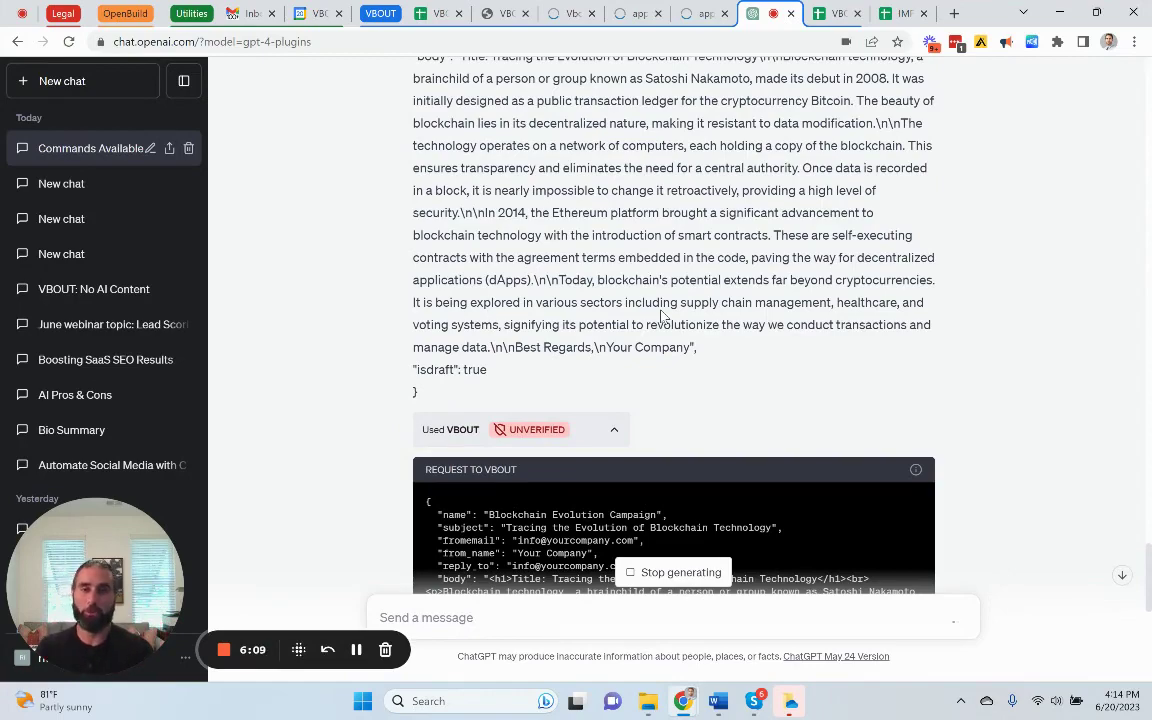
scroll(660, 315, "down", 10)
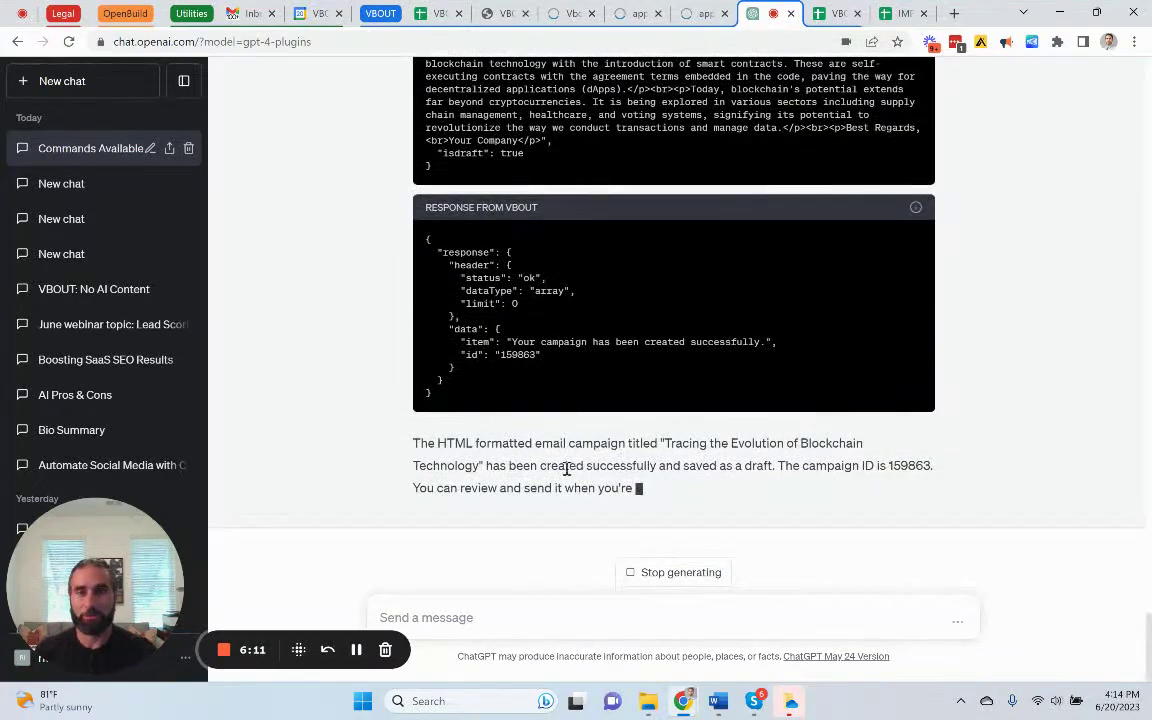
Refresh VBOUT's campaigns list and preview the new Blockchain Evolution Campaign draft email
left_click(570, 13)
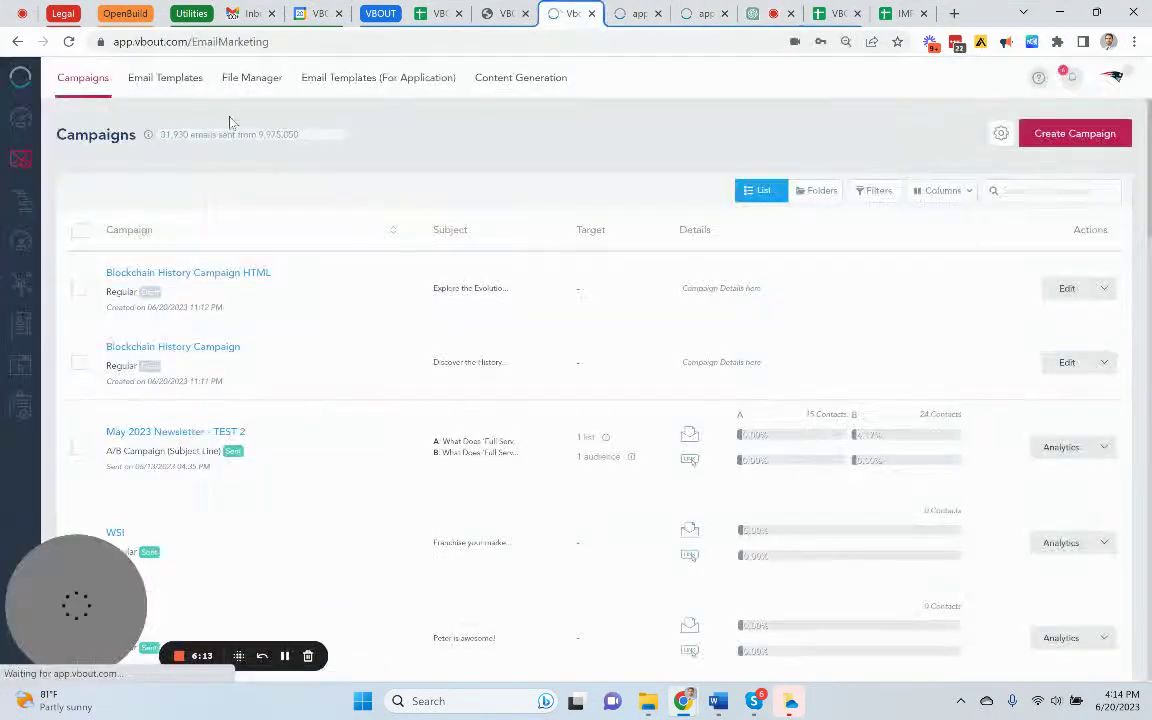
left_click(92, 77)
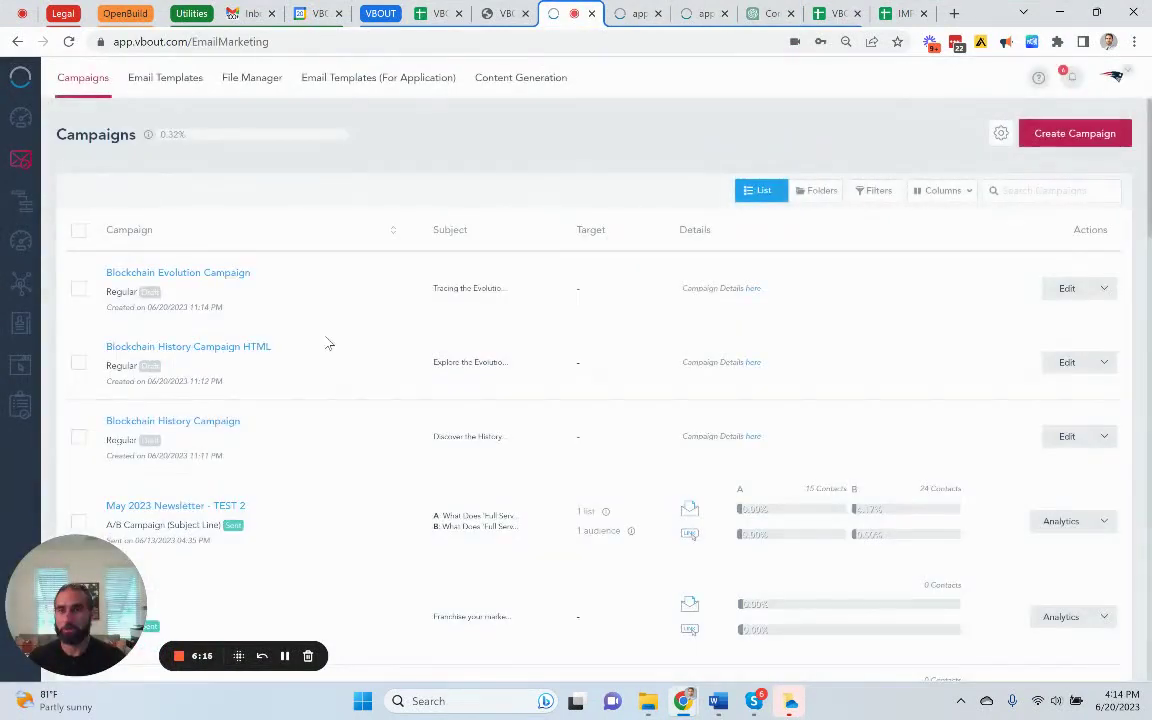
mouse_move(159, 277)
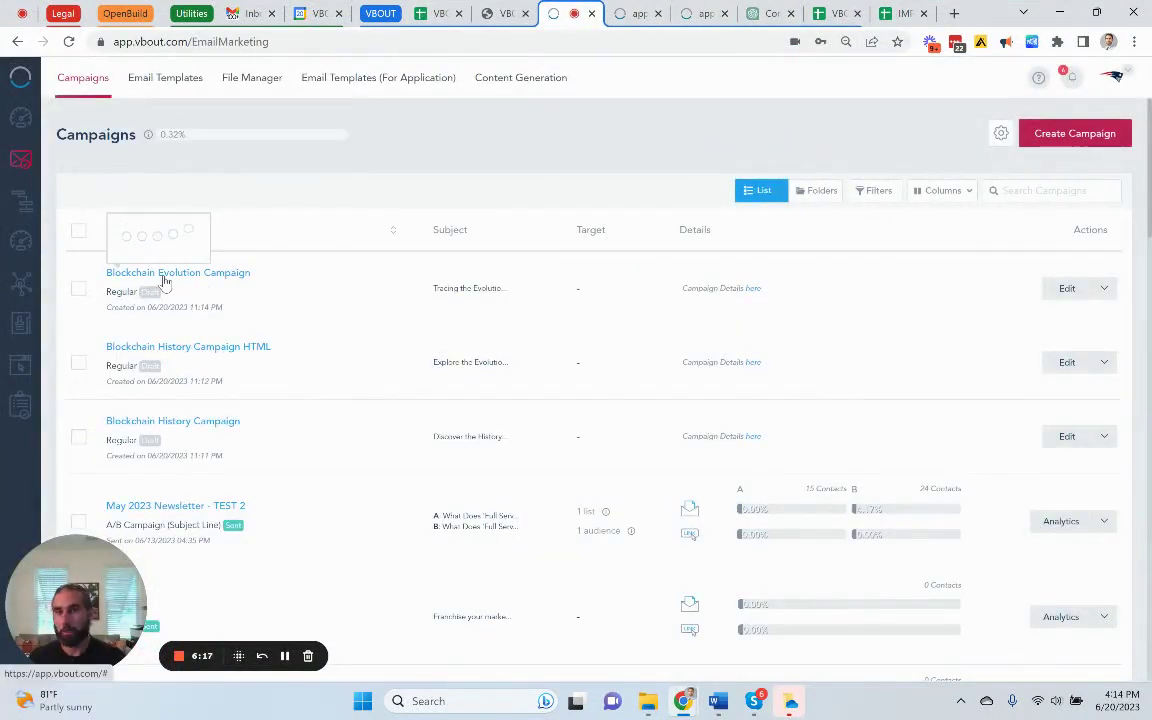
left_click(1103, 289)
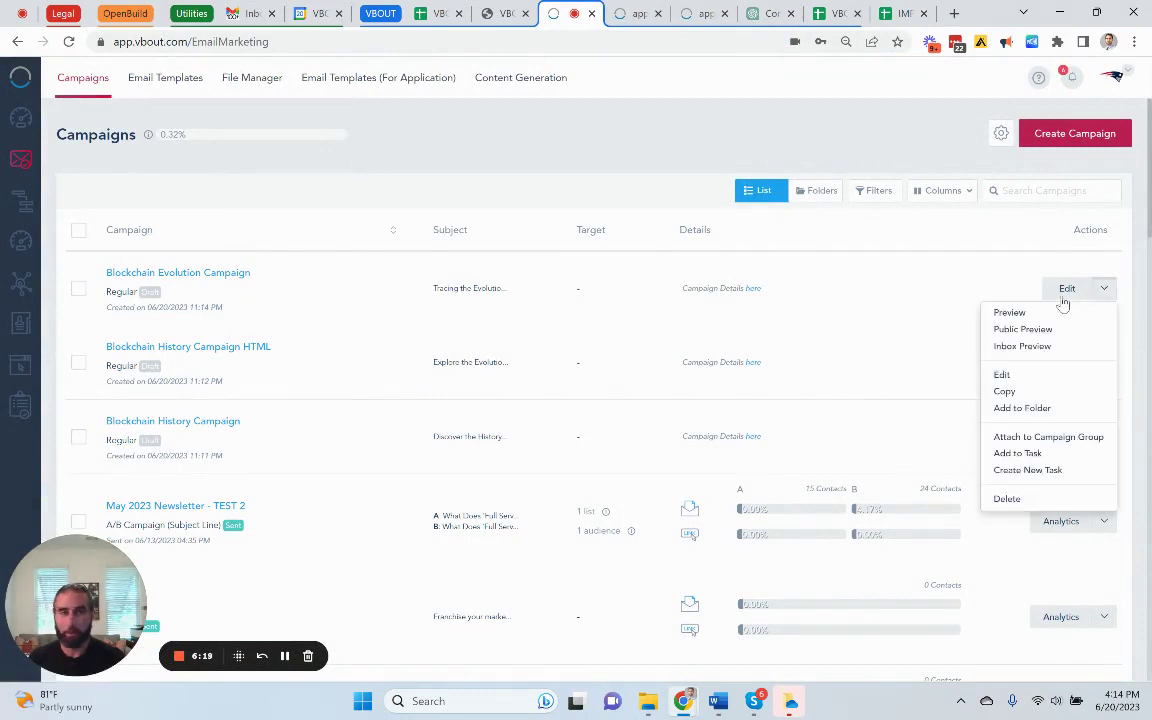
left_click(1046, 313)
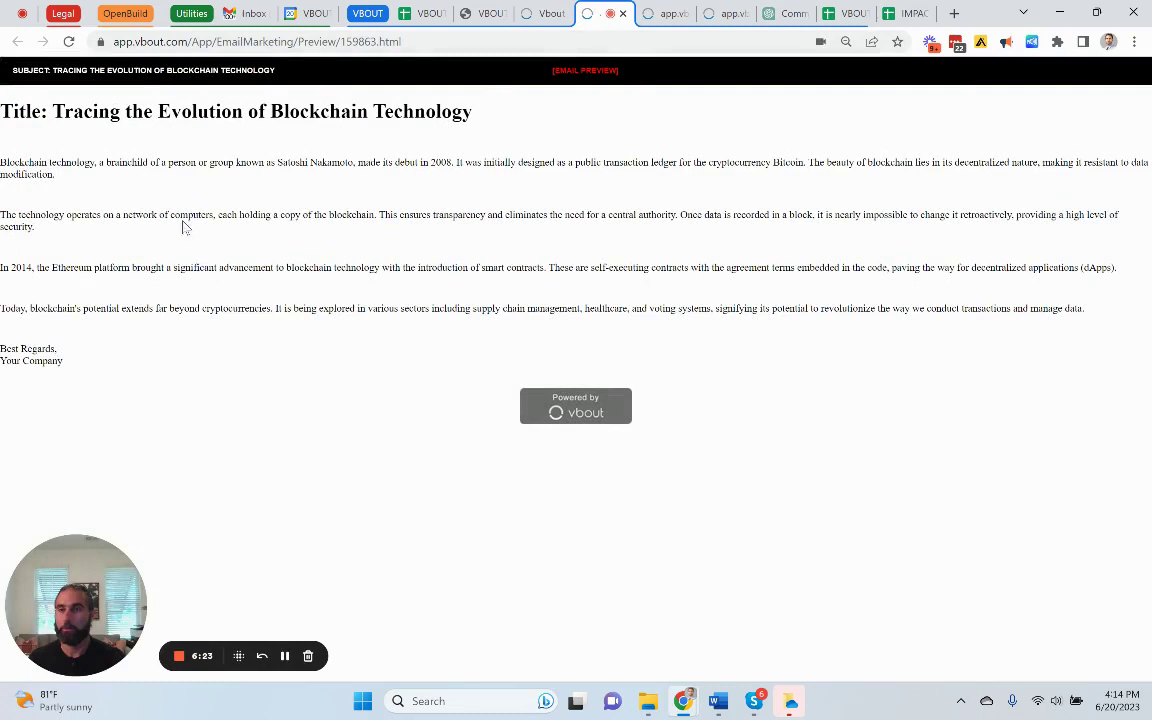
left_click(545, 13)
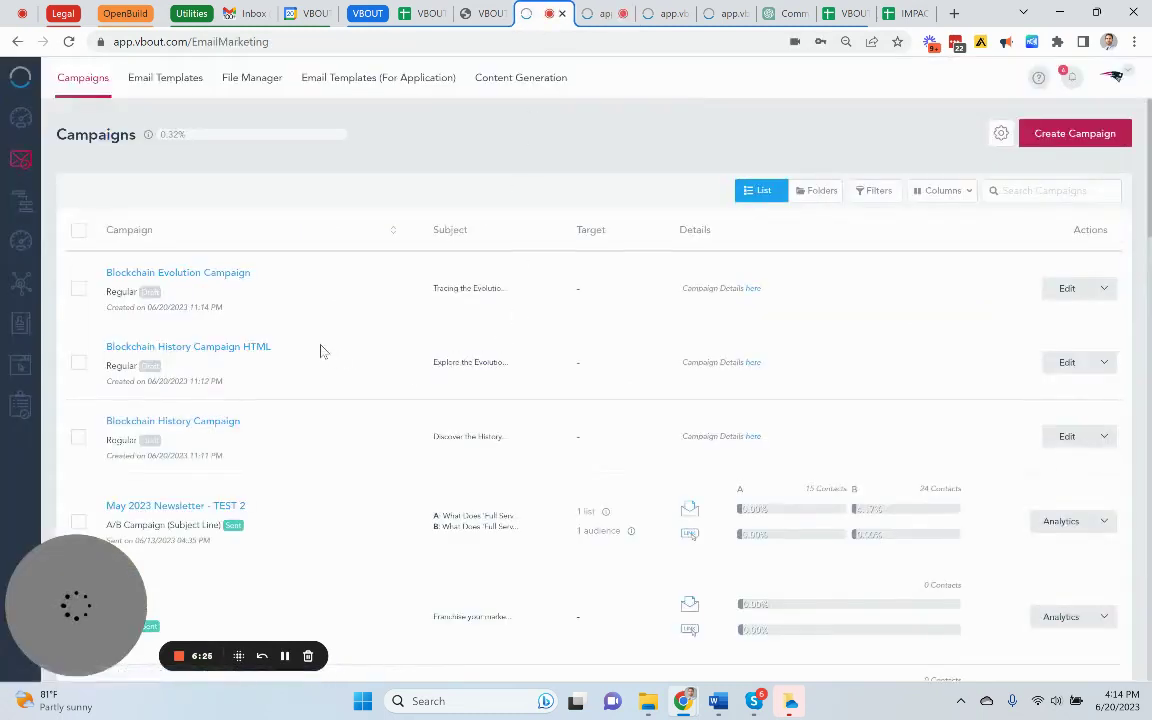